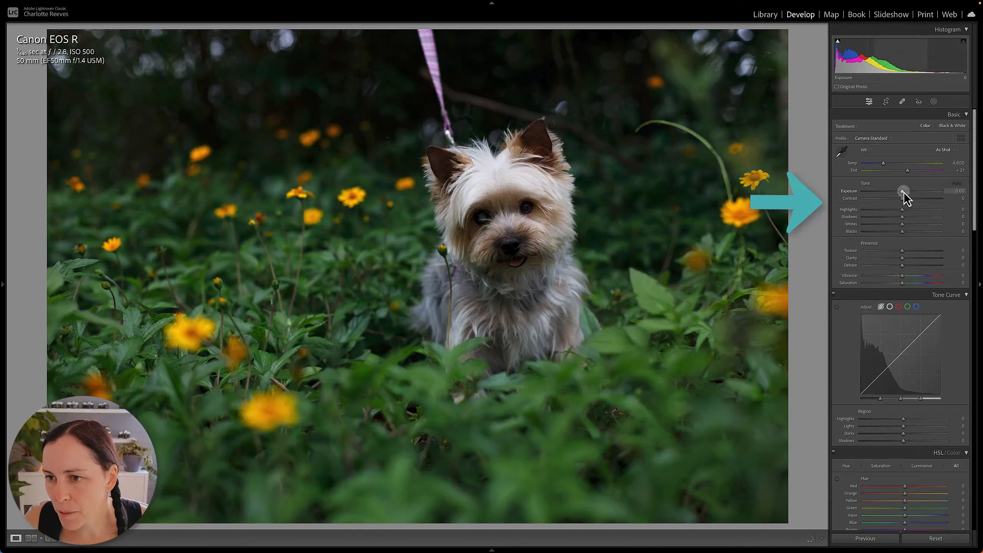
Set Exposure to +0.45, Highlights to -39, Shadows to +52 and Whites to +36, checking the dog's fur for clipping.
left_click_drag(903, 192, 891, 210)
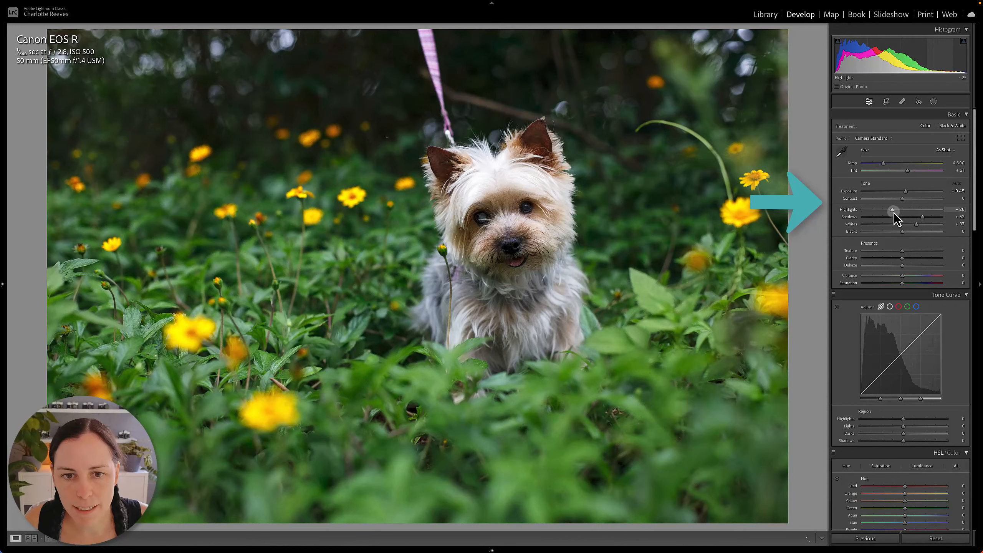
left_click(468, 186)
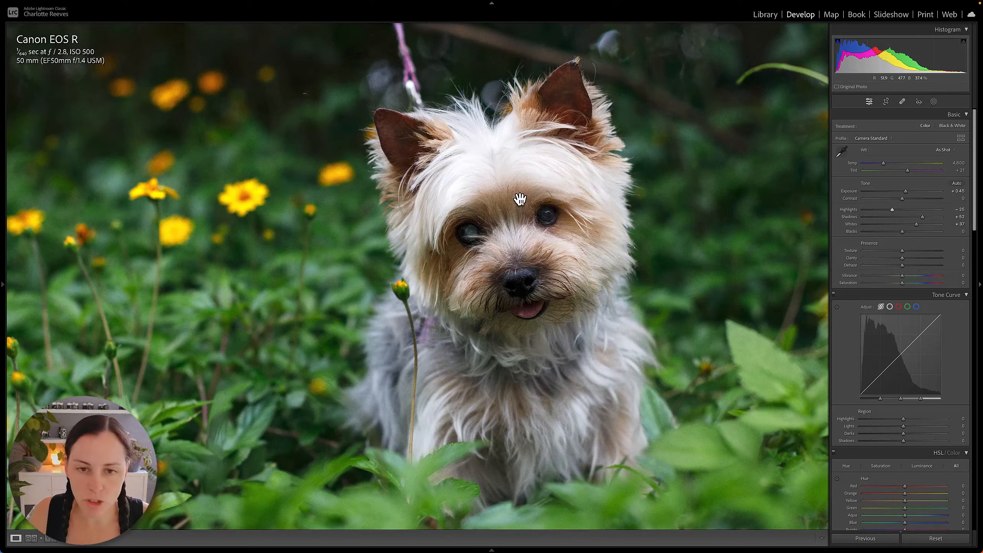
key("j")
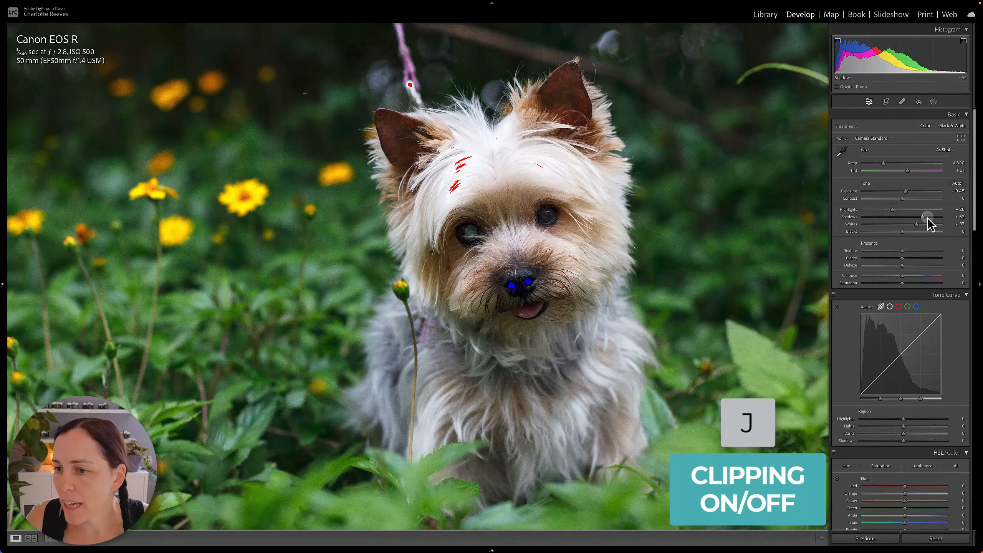
left_click_drag(918, 225, 888, 213)
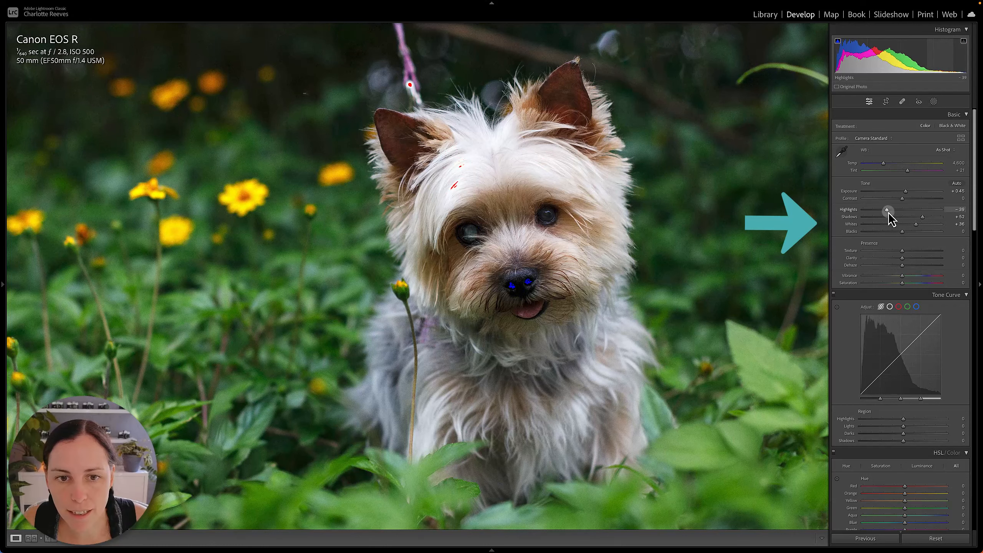
left_click(492, 313)
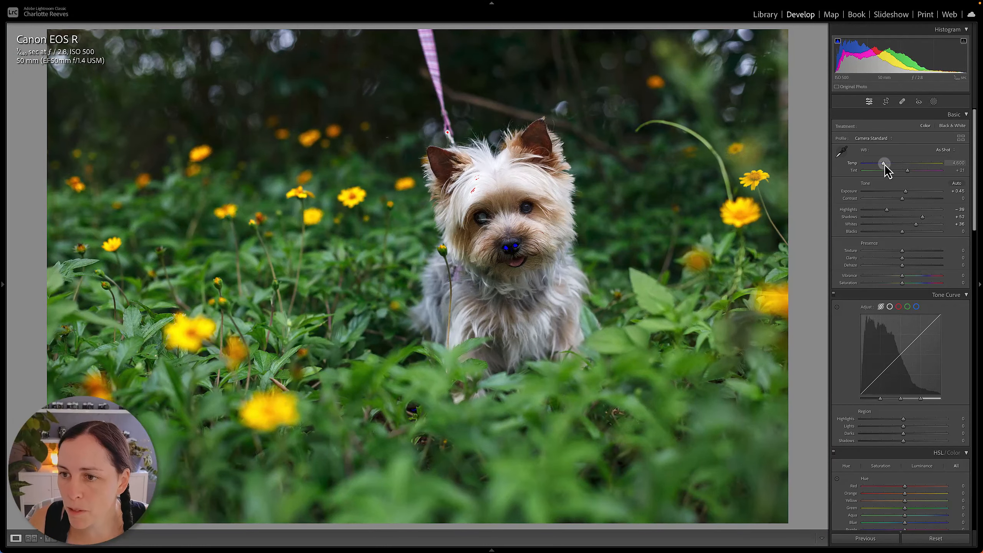
Warm the white balance to Temp 4,991 and Tint +24, and set Clarity to +6 and Vibrance to +8.
left_click_drag(883, 164, 910, 173)
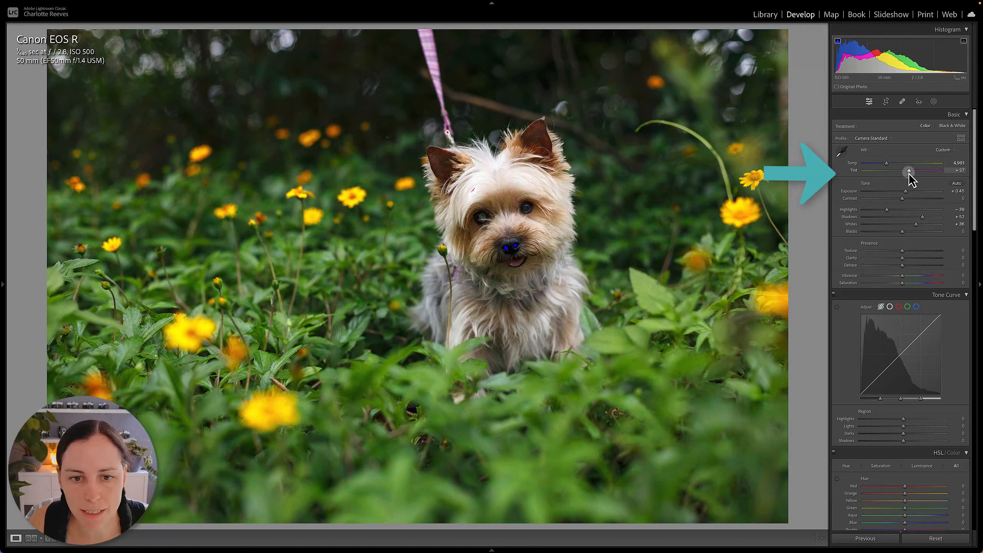
left_click_drag(901, 258, 905, 276)
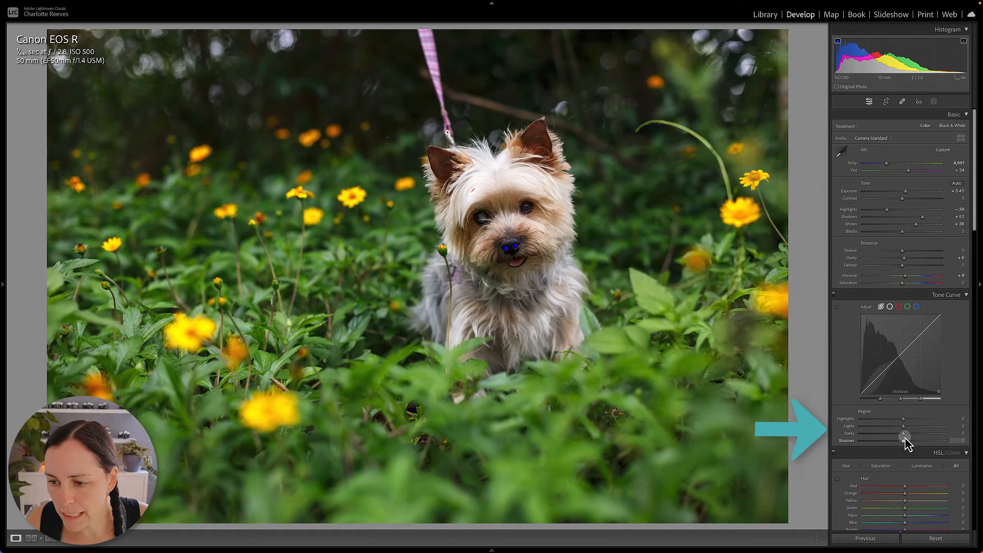
Shape the tone curve with Highlights -15, Lights +6, Darks +10 and Shadows -6.
mouse_move(904, 434)
left_mouse_down()
mouse_move(900, 442)
mouse_move(897, 420)
left_mouse_up()
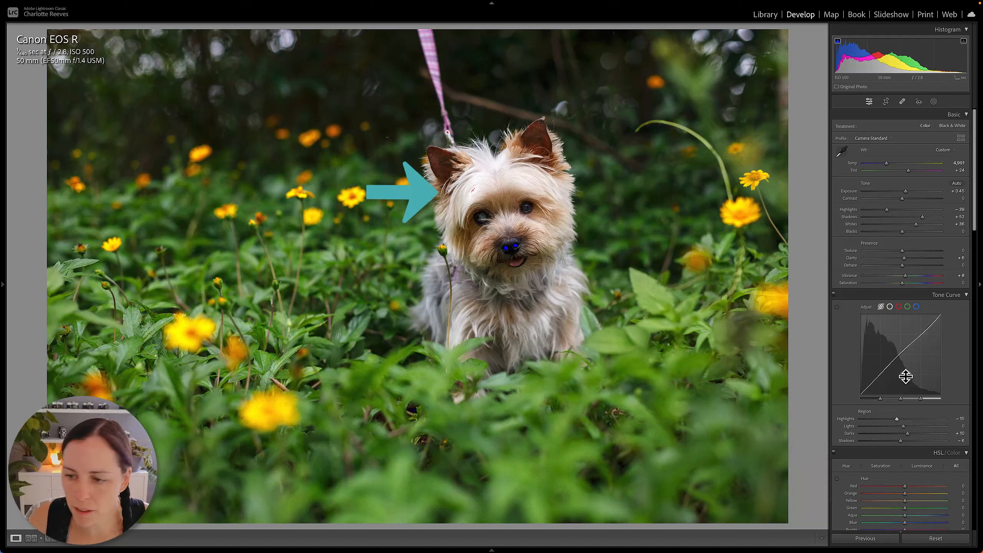
left_click_drag(903, 426, 905, 426)
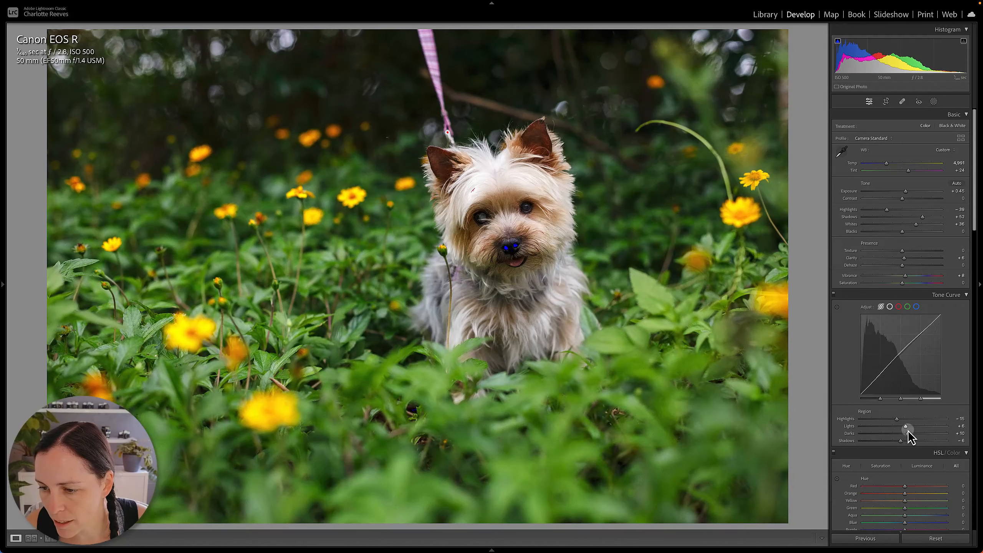
Set Blacks to -3, turn off the clipping warnings and compare the edit with the original photo.
left_click_drag(902, 232, 900, 231)
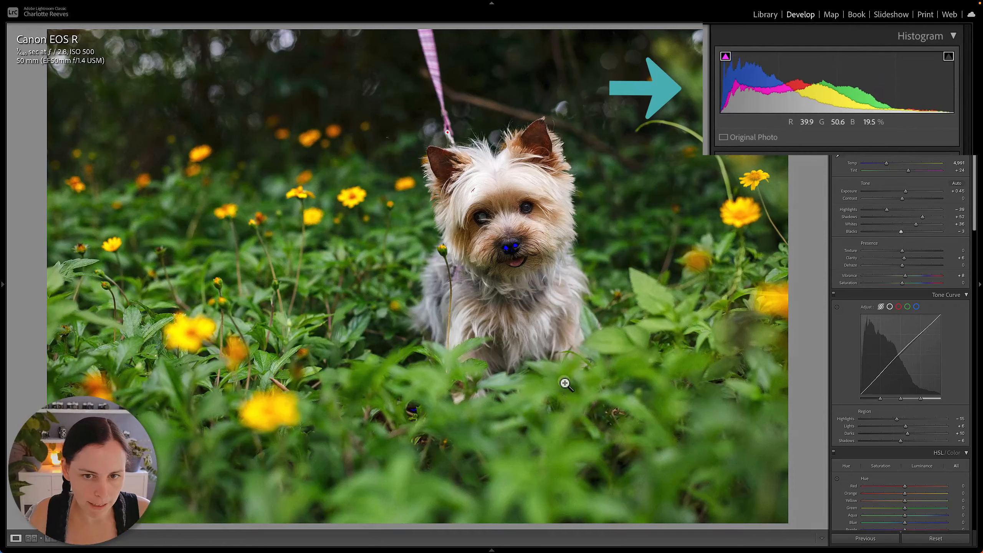
key("j")
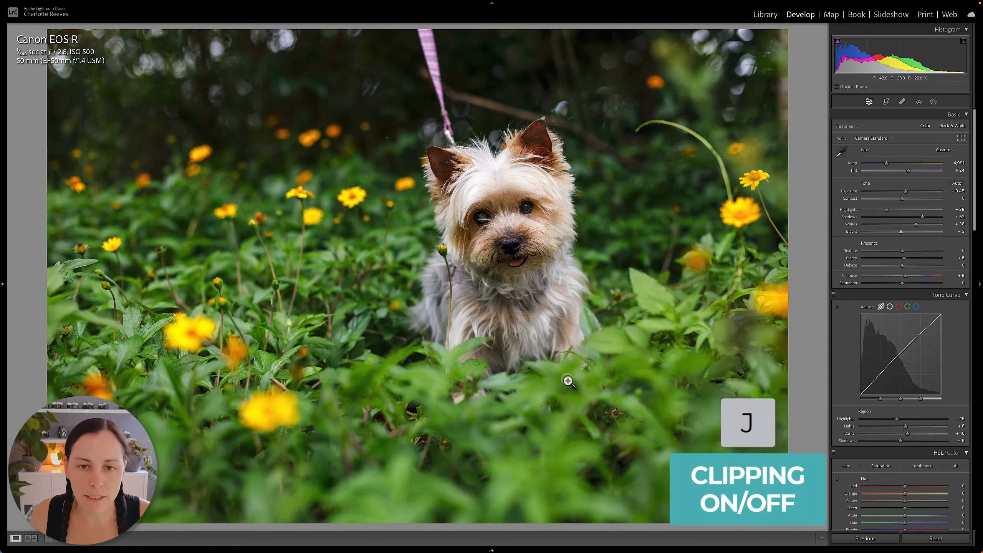
key("backslash")
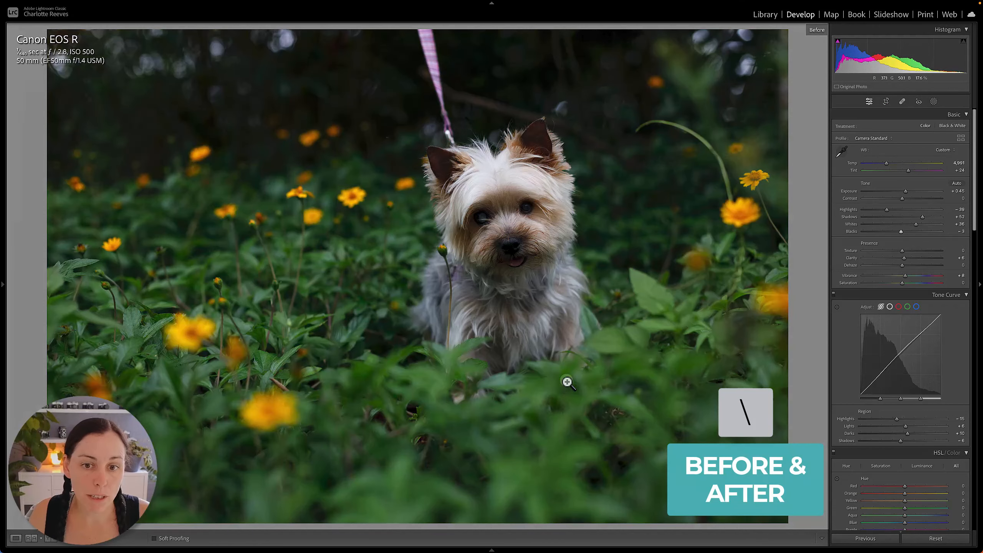
key("backslash")
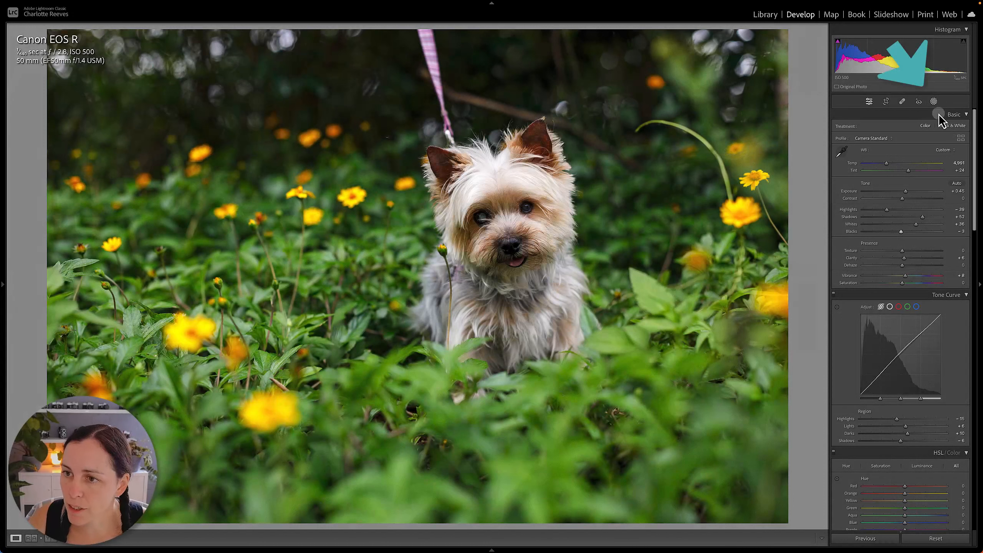
Add an inverted radial gradient mask around the dog and darken its surroundings with Exposure -0.67 and Contrast -27.
left_click(933, 102)
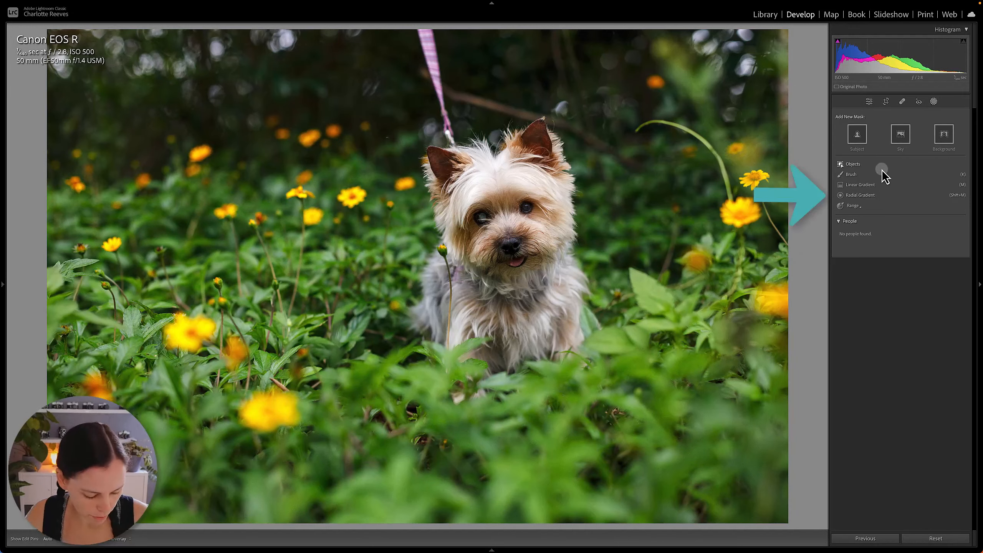
left_click(868, 195)
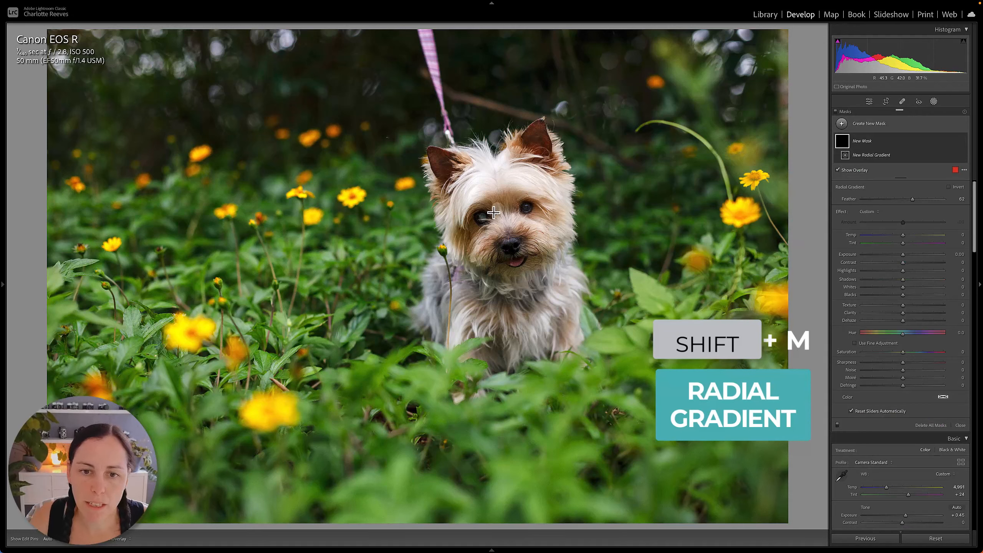
left_click_drag(501, 209, 639, 347)
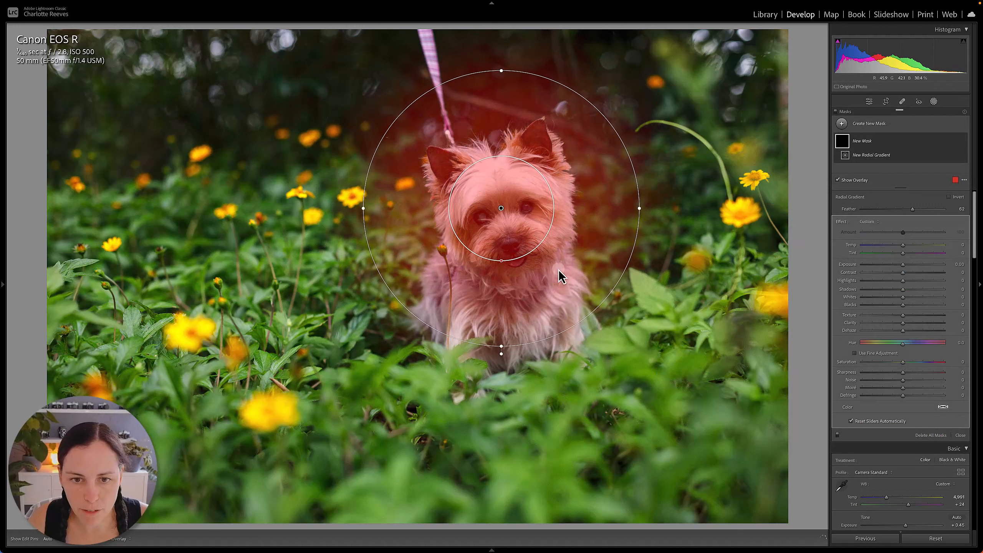
left_click_drag(501, 209, 513, 223)
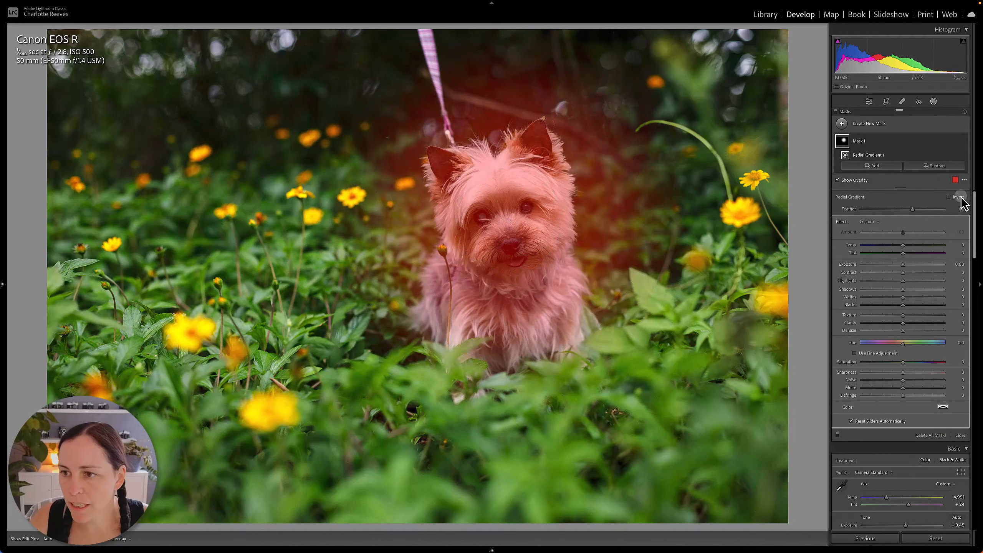
left_click(948, 196)
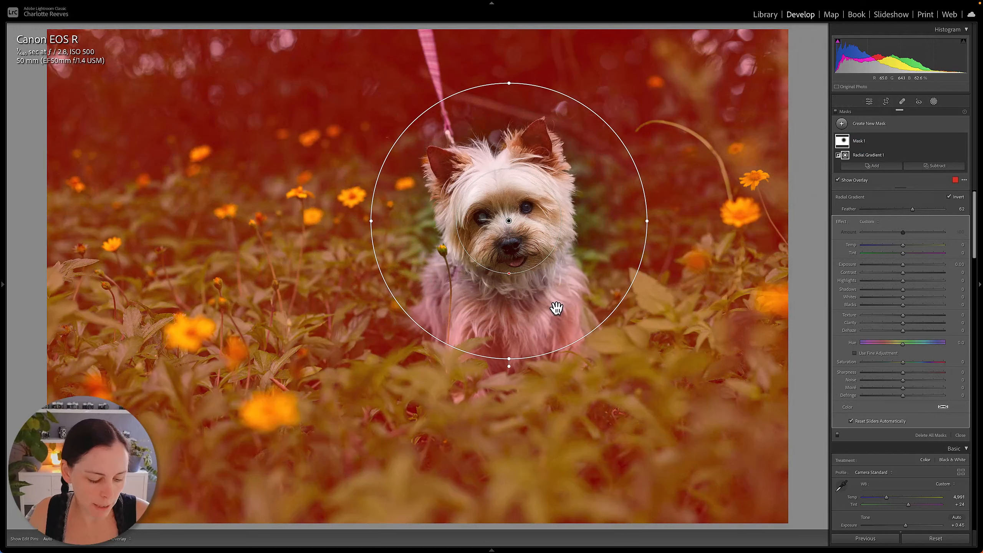
key("o")
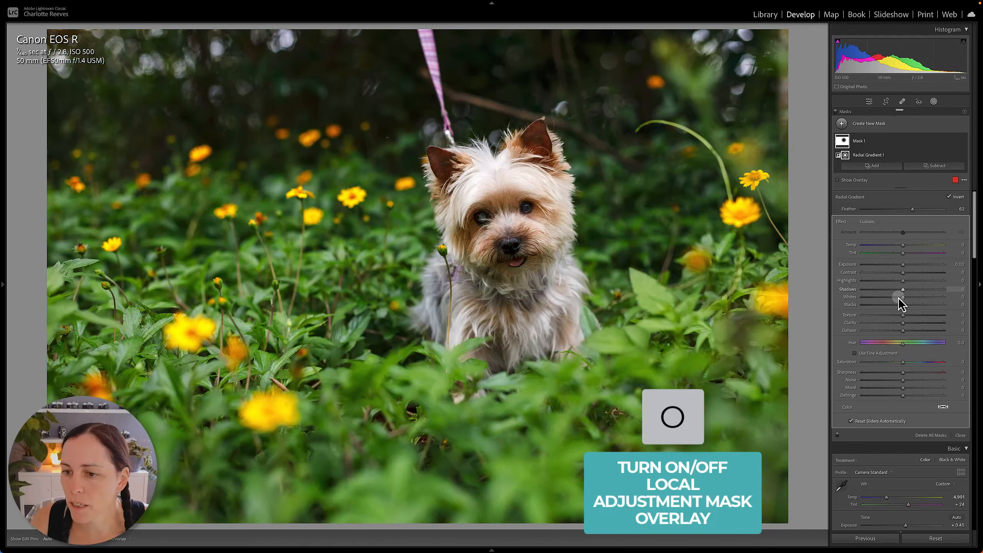
mouse_move(904, 264)
left_mouse_down()
mouse_move(889, 275)
mouse_move(897, 266)
left_mouse_up()
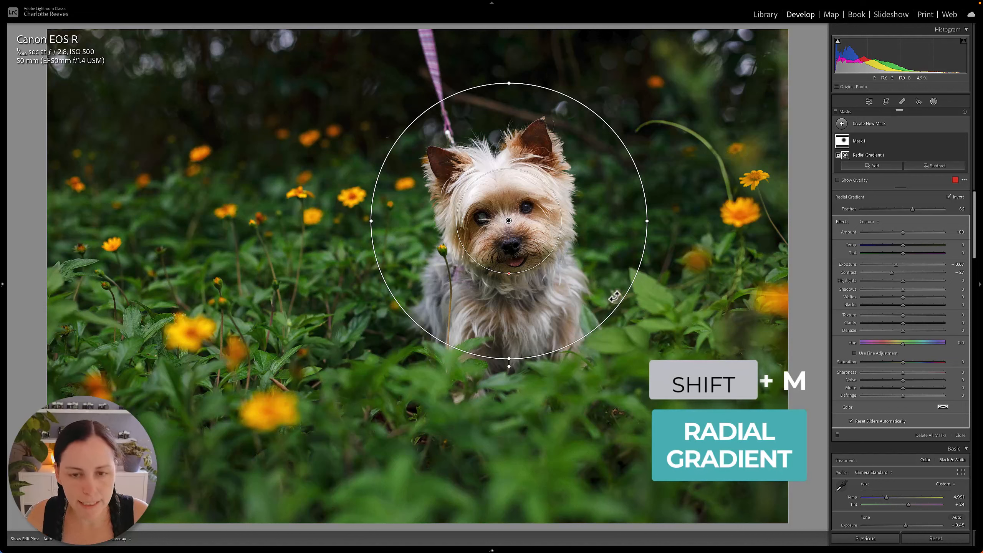
Add a second radial gradient mask fitted to the dog's face and raise its exposure slightly.
key("shift+m")
left_click_drag(495, 228, 536, 261)
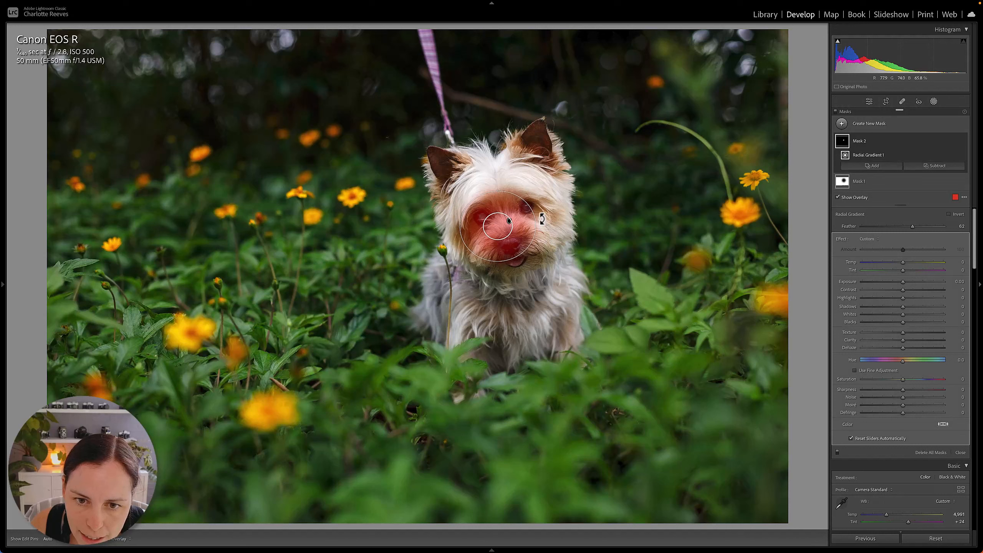
mouse_move(498, 227)
left_mouse_down()
mouse_move(514, 236)
mouse_move(455, 237)
mouse_move(501, 213)
mouse_move(494, 189)
mouse_move(509, 231)
left_mouse_up()
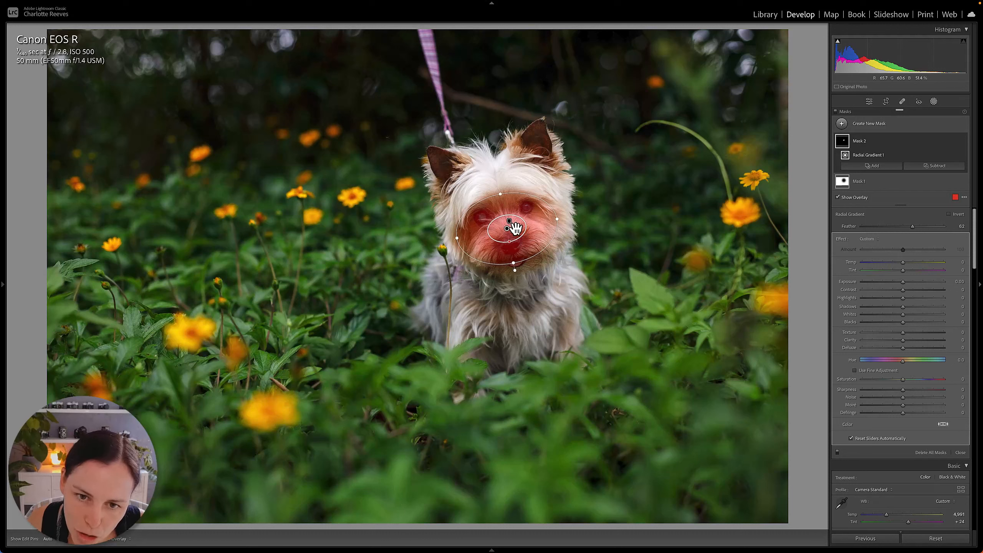
left_click_drag(514, 228, 517, 228)
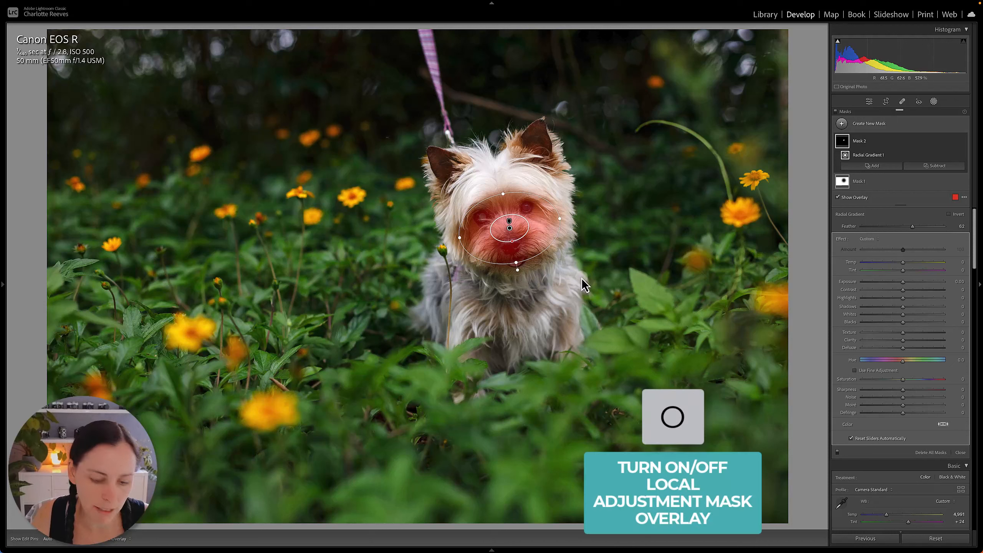
key("o")
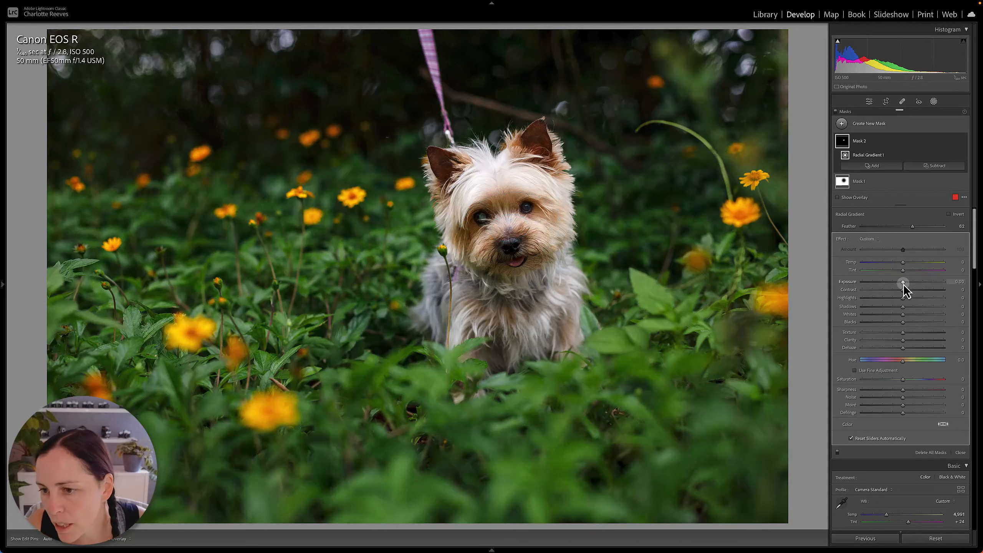
left_click_drag(904, 283, 909, 282)
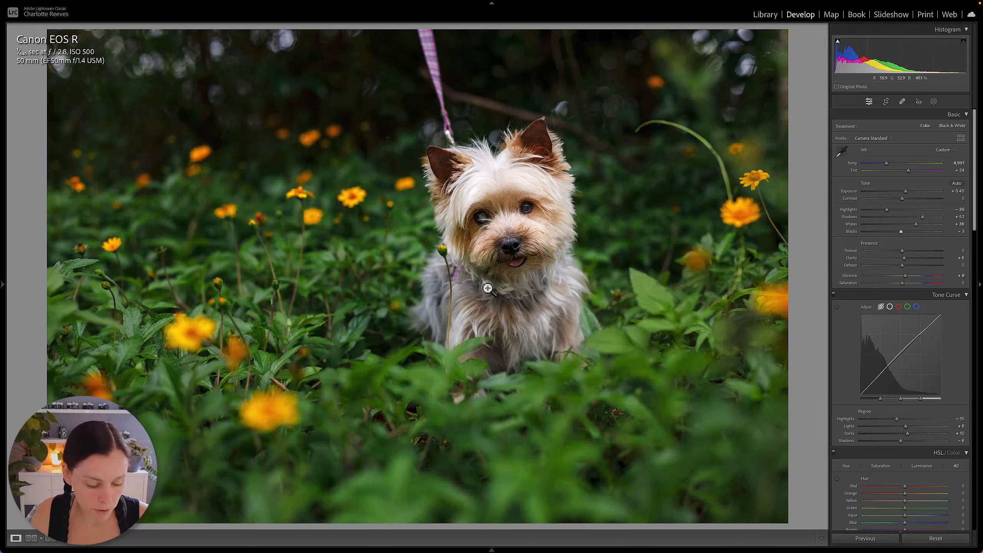
Add a linear gradient mask over the foreground leaves, set its Exposure to -0.95 and lower its contrast slightly.
key("m")
left_click_drag(500, 505, 498, 320)
key("o")
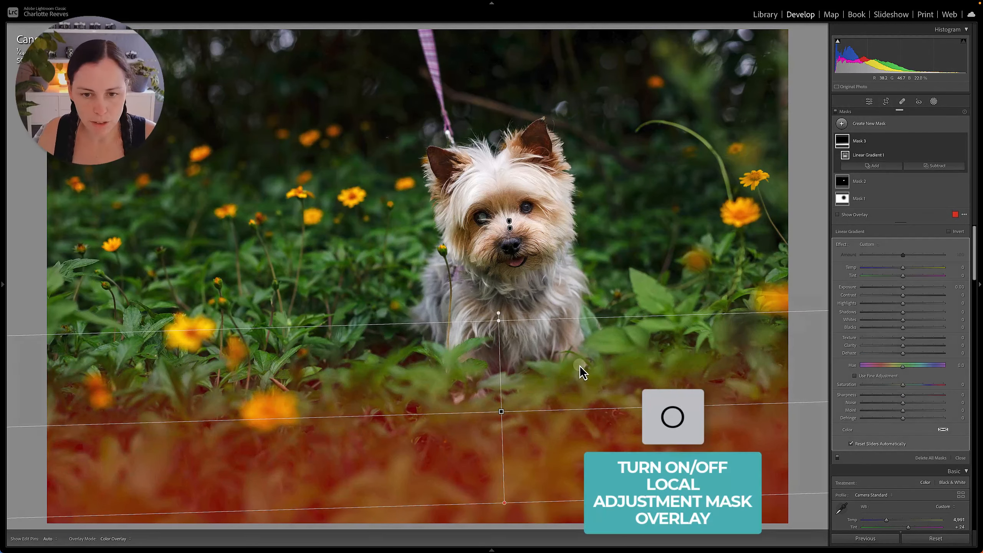
left_click_drag(903, 287, 898, 288)
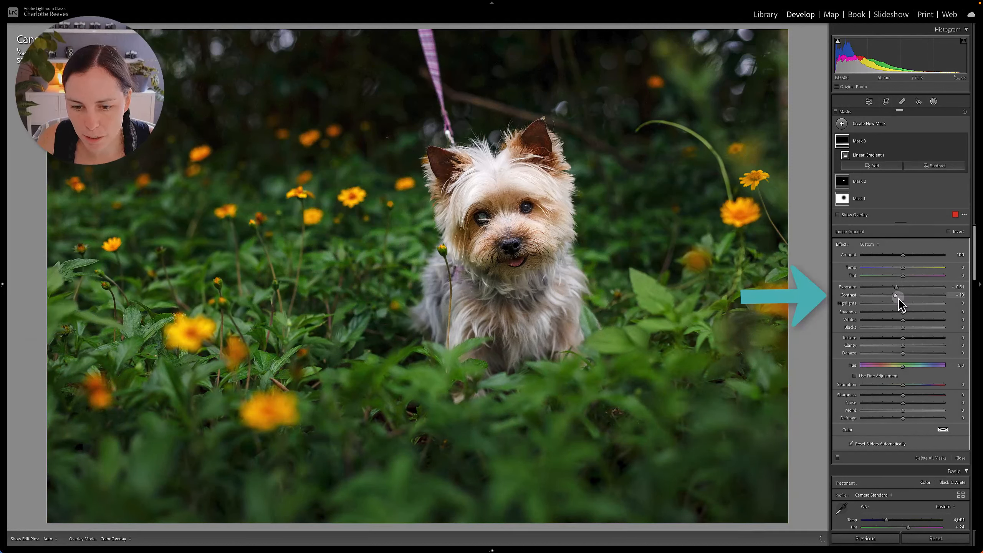
left_click_drag(899, 297, 900, 297)
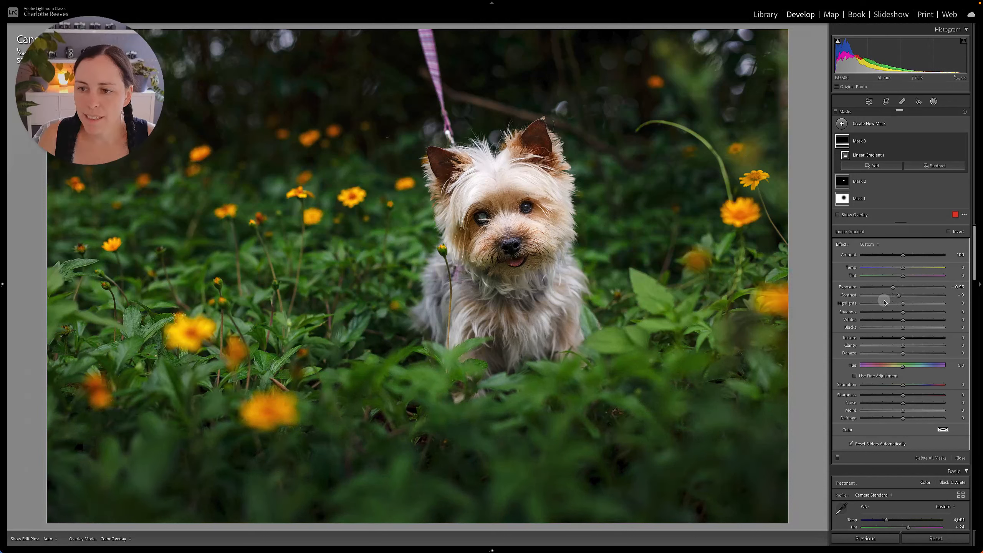
Set the overall white balance Temp to 5,372 and compare the finished edit with the original photo.
key("w")
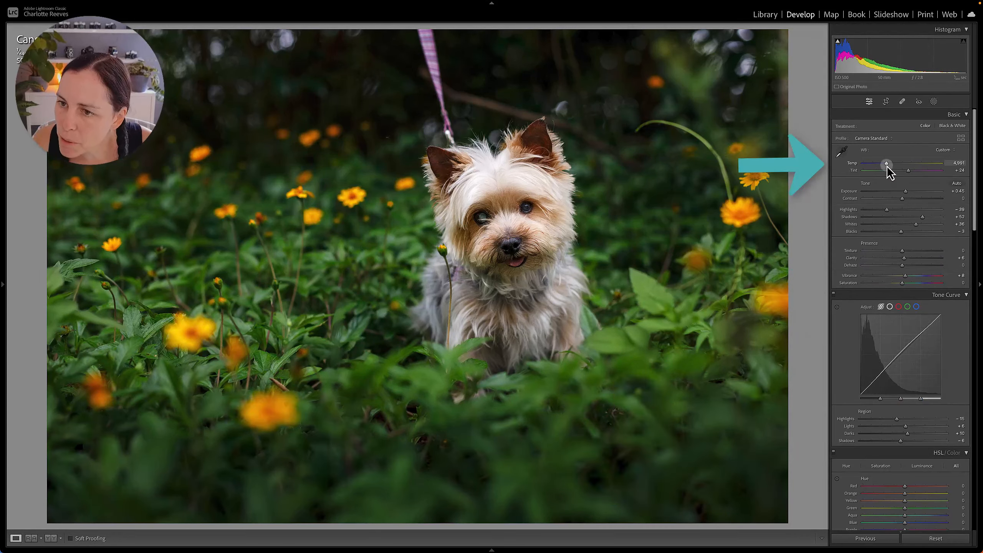
left_click_drag(886, 165, 891, 166)
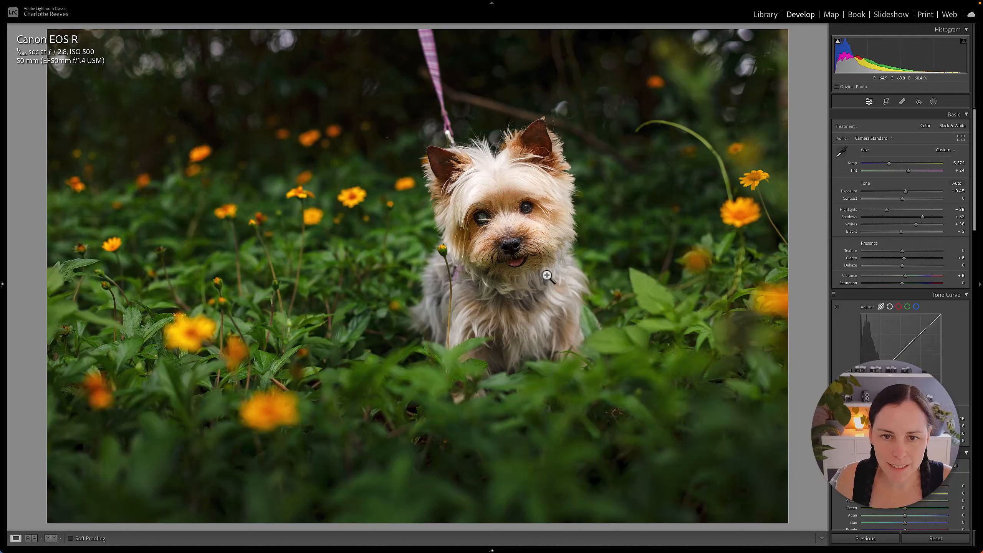
key("backslash")
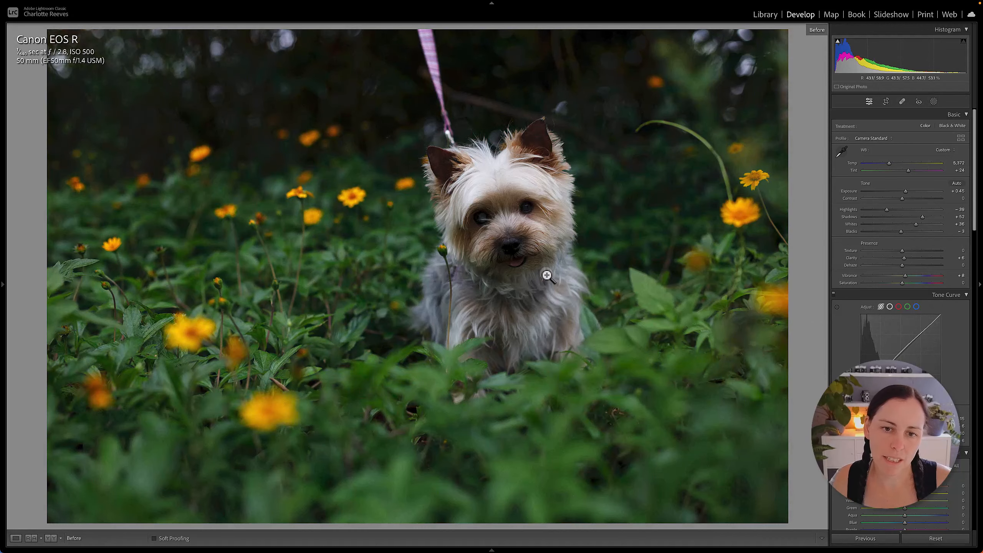
key("backslash")
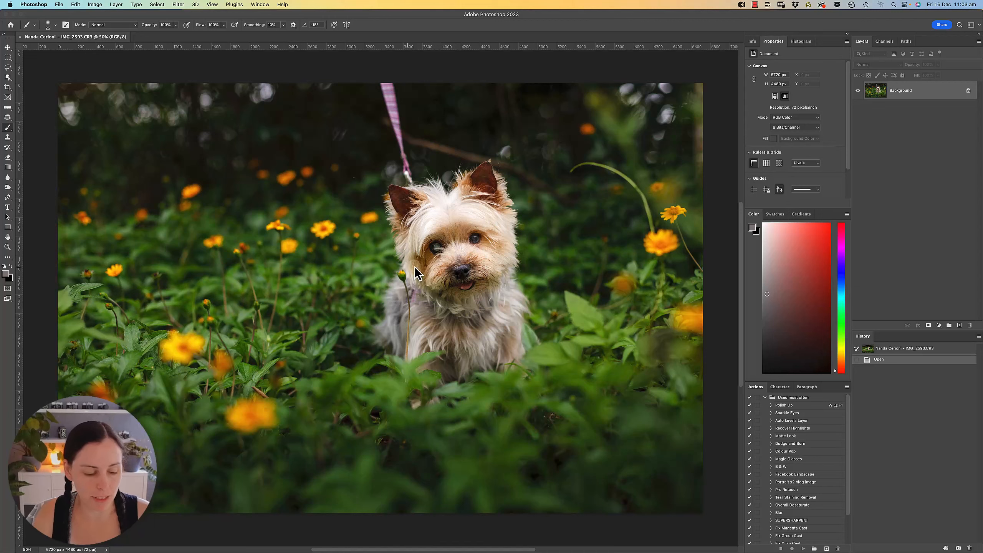
Switch to Photoshop and examine the leash, the curved green stem and the dog at 100% for retouching.
left_click(380, 177, "super")
left_click(381, 177, "super")
left_click_drag(431, 308, 442, 155)
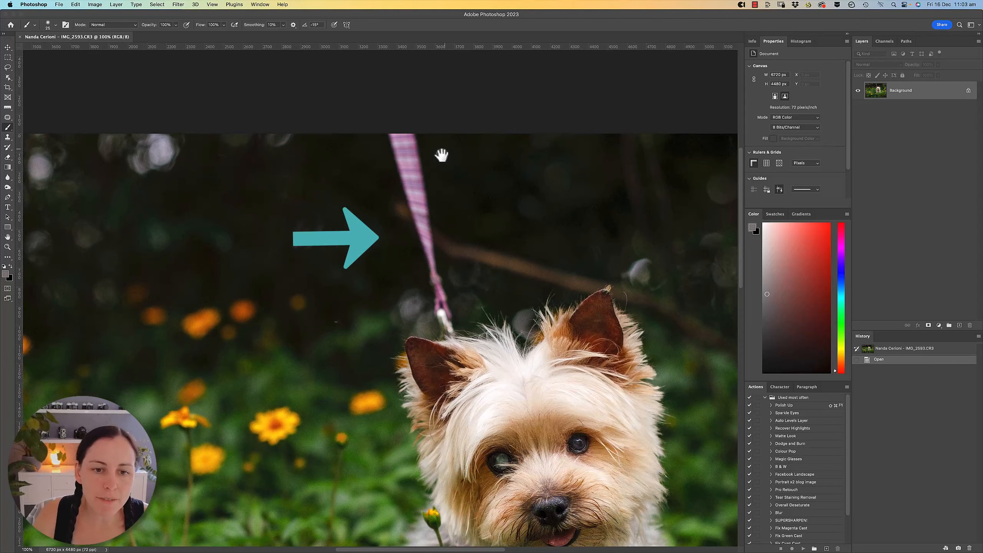
left_click_drag(579, 272, 261, 219)
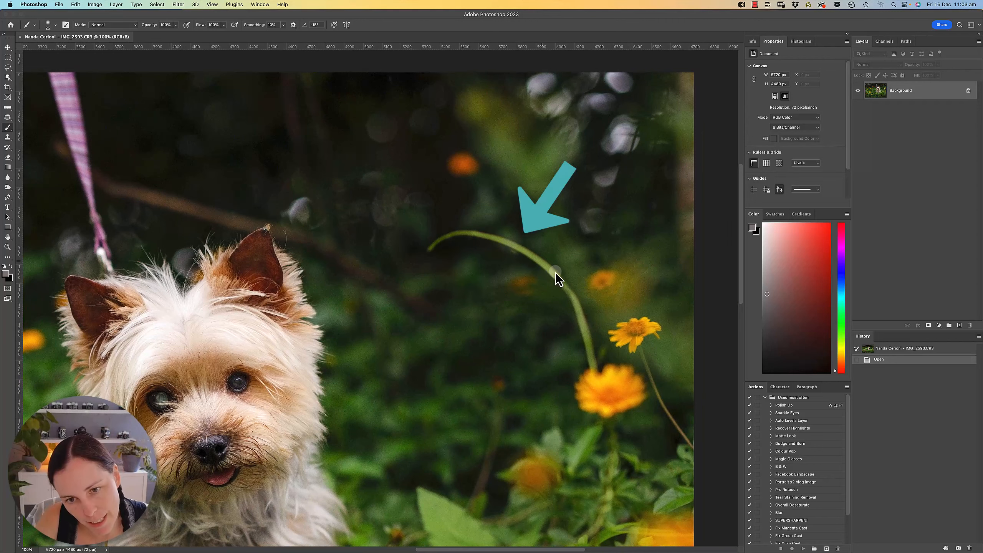
left_click_drag(220, 413, 459, 219)
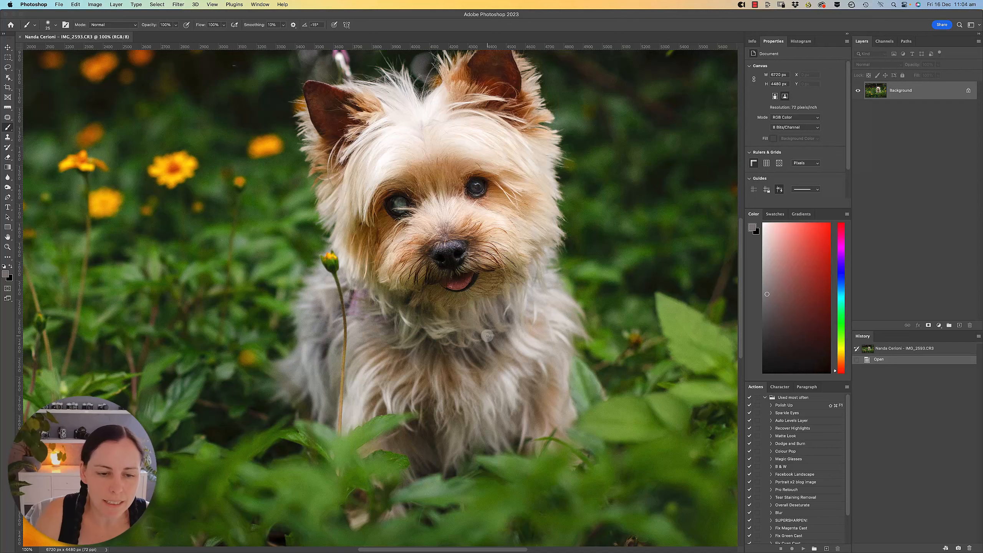
Examine the leash, the branch, the flower stems and the dog's eyes at 66.7% and 100% for distractions.
left_click(370, 300, "alt")
left_click_drag(365, 283, 576, 279)
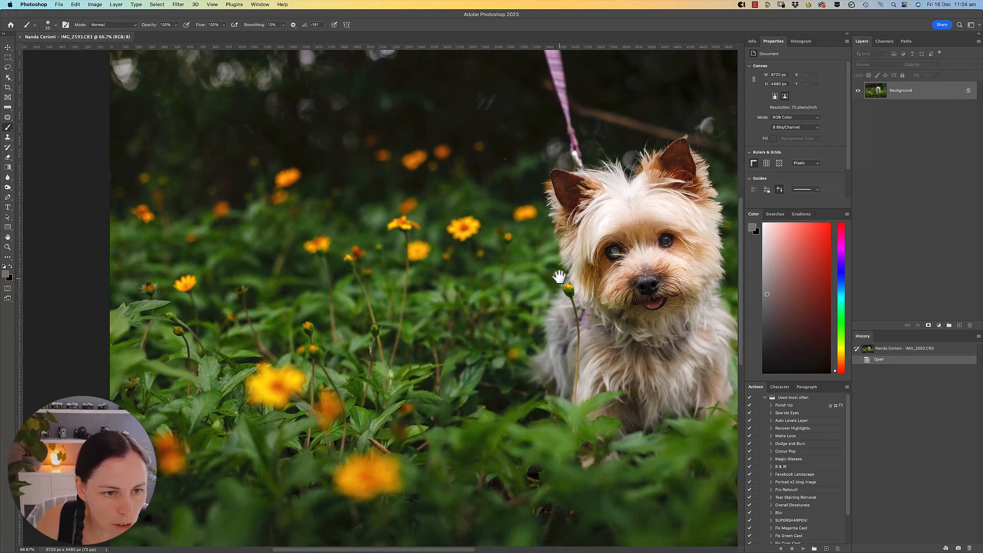
left_click_drag(553, 363, 341, 272)
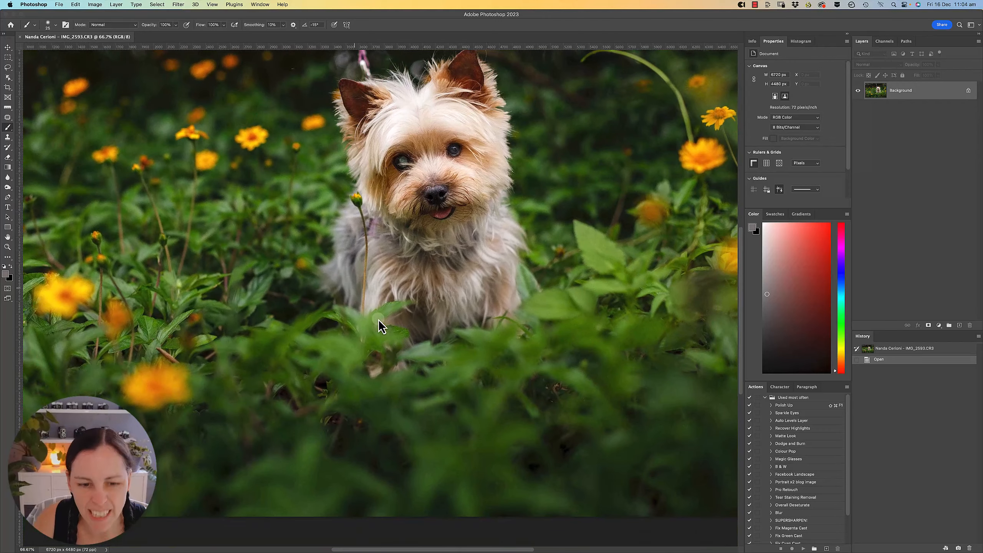
left_click_drag(508, 242, 476, 332)
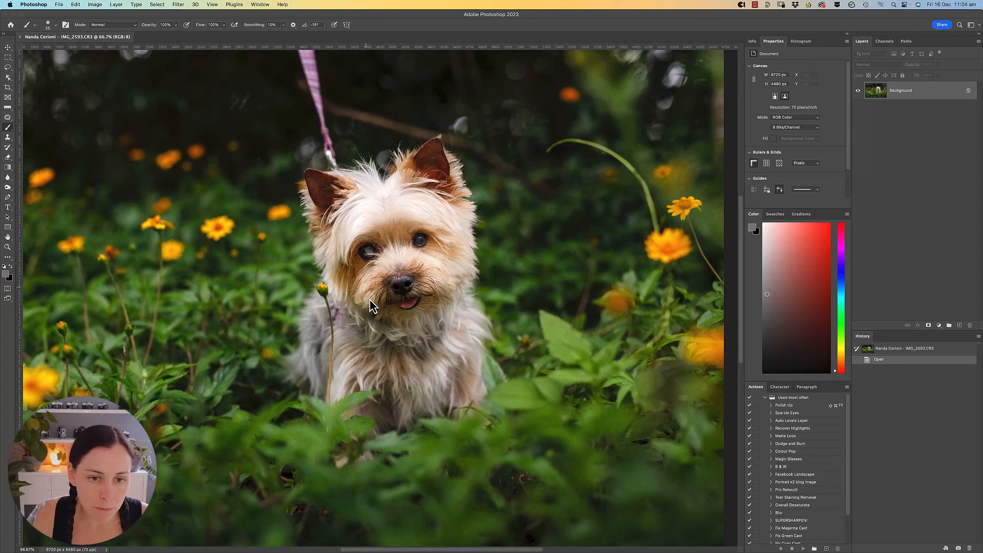
left_click(378, 306, "super")
left_click_drag(397, 288, 372, 321)
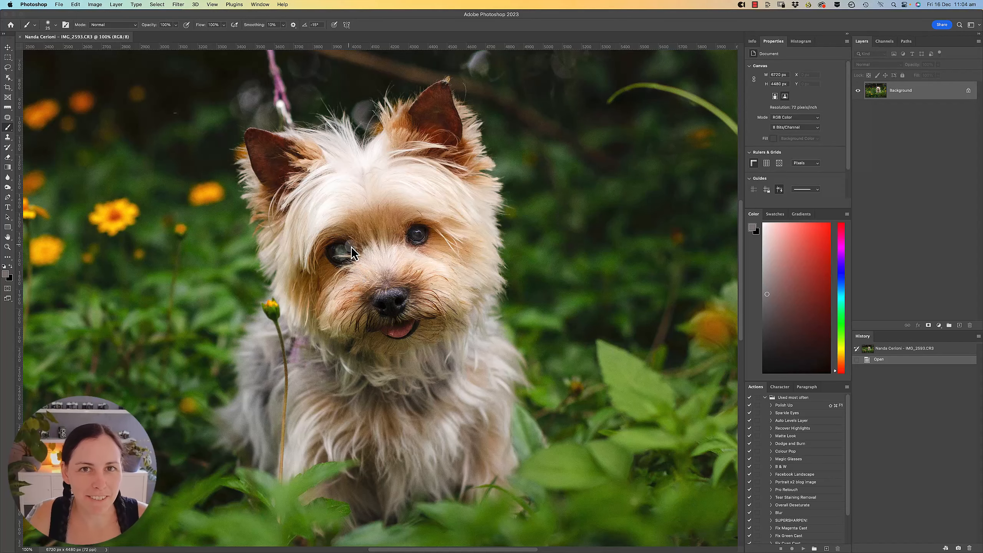
Outline the curved green stem above the yellow flowers with the Polygonal Lasso, remove it with a Content-Aware fill and deselect.
left_click(607, 218, "super")
left_click_drag(605, 193, 472, 278)
key("l")
left_click(597, 441)
left_click(579, 353)
left_click(544, 270)
left_click(359, 165)
left_click(287, 163)
left_click(241, 211)
left_click(361, 186)
left_click(596, 440)
key("shift+F5")
left_click(541, 222)
key("super+d")
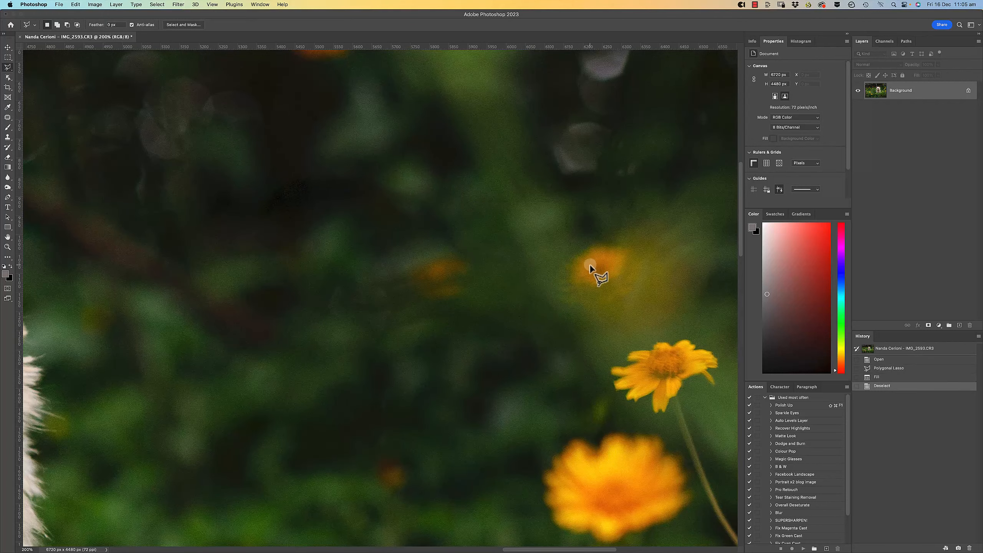
Clean up the blurred background where the curved stem was with the Clone Stamp.
key("s")
left_click(534, 340, "alt")
mouse_move(565, 323)
left_mouse_down()
mouse_move(537, 266)
mouse_move(505, 232)
left_mouse_up()
left_click_drag(489, 411, 470, 215)
left_click_drag(367, 263, 689, 217)
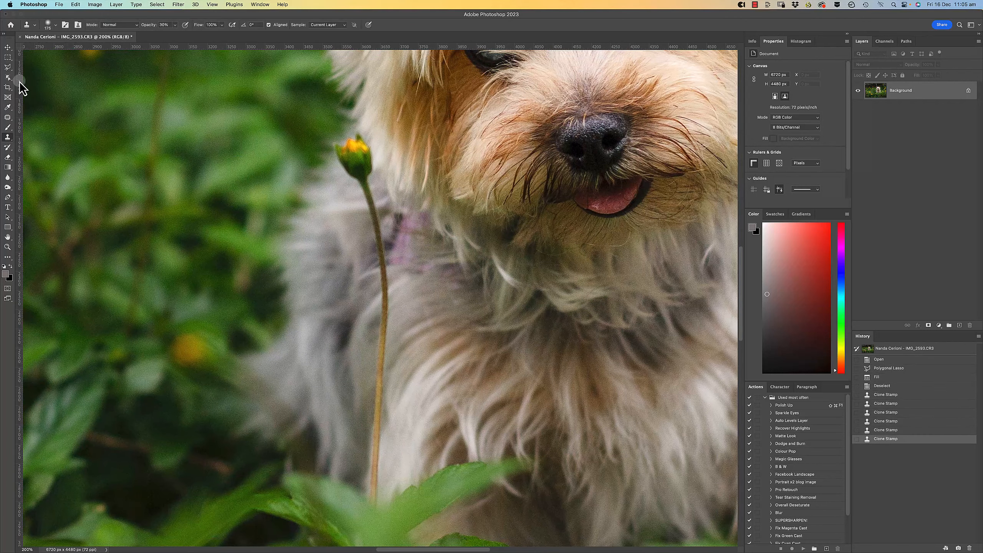
Select the flower bud and stem in front of the dog with Object Selection, expand the selection, fill it Content-Aware and deselect.
left_click(8, 77)
left_click(205, 26)
left_click(202, 18)
left_click_drag(325, 131, 409, 520)
key("F6")
left_click(584, 231)
key("shift+F5")
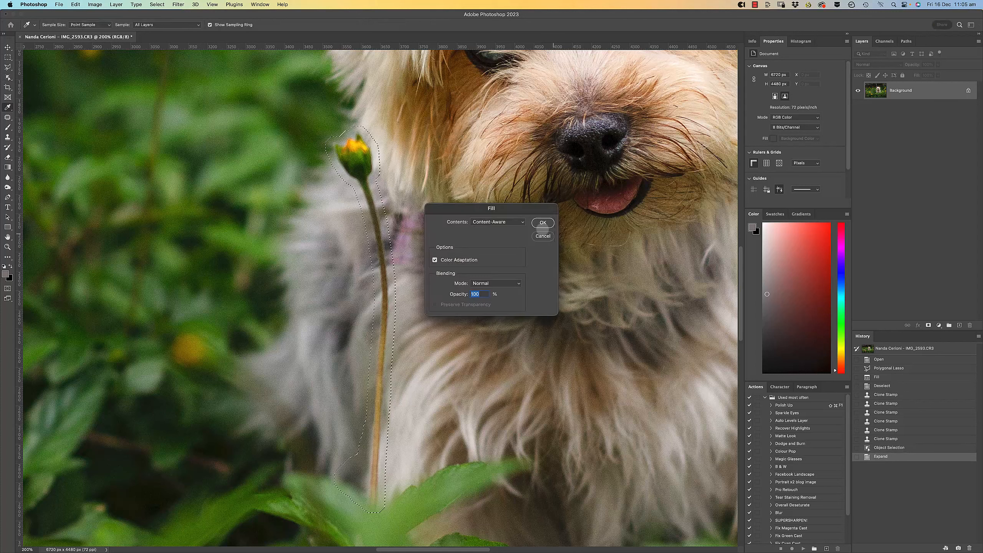
left_click(542, 224)
key("super+d")
Rebuild the dog's shoulder and chest fur along the removed stem with Clone Stamp strokes.
key("s")
left_click(419, 344, "alt")
left_click_drag(387, 332, 382, 349)
left_click_drag(381, 248, 363, 205)
left_click(417, 336, "alt")
mouse_move(383, 310)
left_mouse_down()
mouse_move(370, 333)
mouse_move(374, 384)
left_mouse_up()
left_click_drag(387, 186, 308, 393)
left_click_drag(310, 348, 333, 187)
left_click(390, 328, "alt")
left_click_drag(352, 287, 336, 271)
mouse_move(350, 267)
left_mouse_down()
mouse_move(336, 286)
mouse_move(354, 258)
mouse_move(338, 296)
left_mouse_up()
Clone fur colour over the purple harness patch in Color mode at a changed opacity, and return the Clone Stamp to Normal mode.
left_click(120, 25)
left_click(116, 240)
left_click(318, 286, "alt")
left_click(175, 25)
left_click_drag(176, 33, 201, 33)
mouse_move(370, 344)
left_mouse_down()
mouse_move(387, 316)
mouse_move(349, 263)
left_mouse_up()
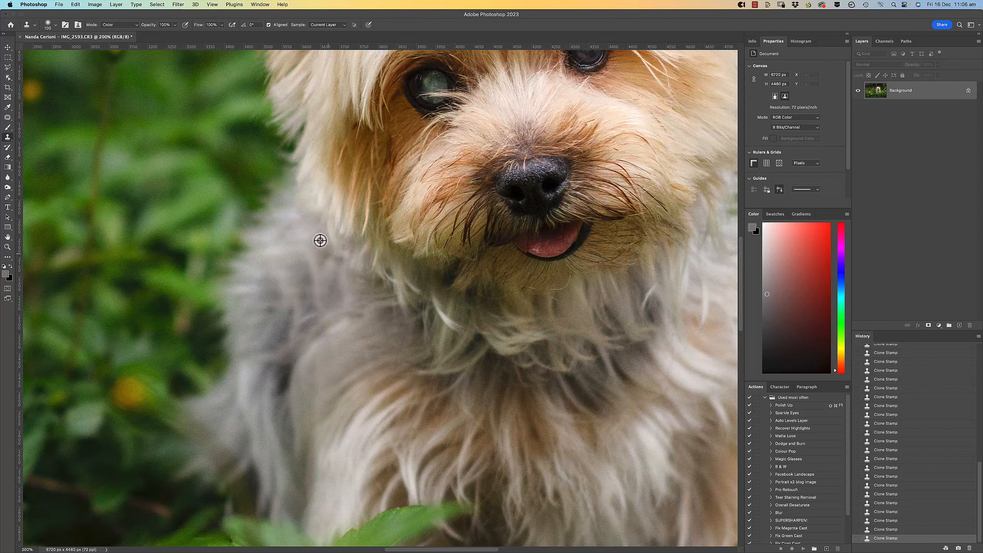
left_click(123, 25)
left_click(124, 16)
Select the purple leash with Object Selection in Lasso mode, expand it, refine its lower end with the Lasso and fill it Content-Aware.
left_click_drag(387, 78, 464, 464)
left_click_drag(442, 54, 504, 289)
key("w")
left_click(217, 25)
left_click(199, 34)
mouse_move(349, 77)
left_mouse_down()
mouse_move(354, 149)
mouse_move(452, 354)
mouse_move(362, 76)
left_mouse_up()
key("super+alt+e")
key("Return")
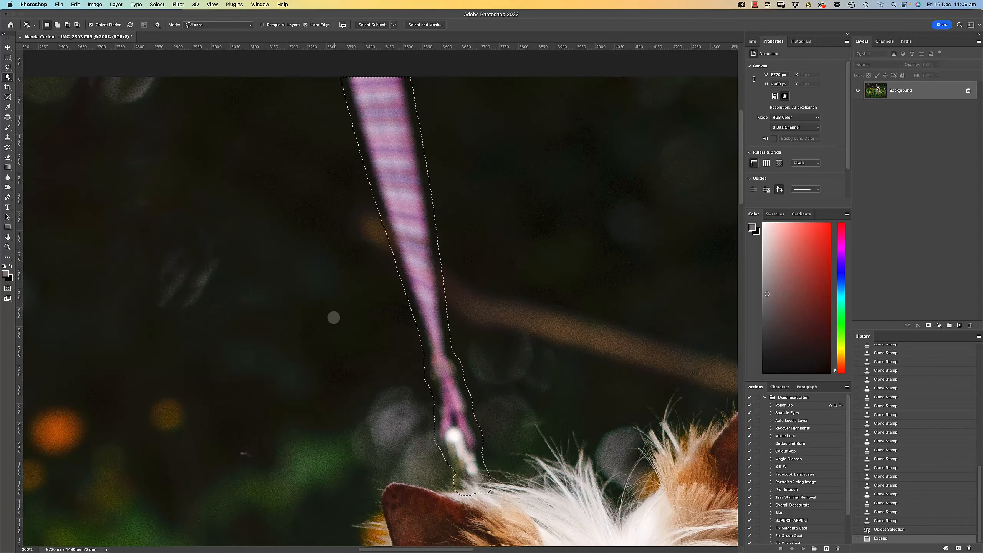
key("super+plus")
left_click_drag(476, 461, 391, 225)
key("l")
left_click_drag(460, 337, 400, 356)
key("shift+BackSpace")
key("Return")
left_click_drag(425, 237, 436, 402)
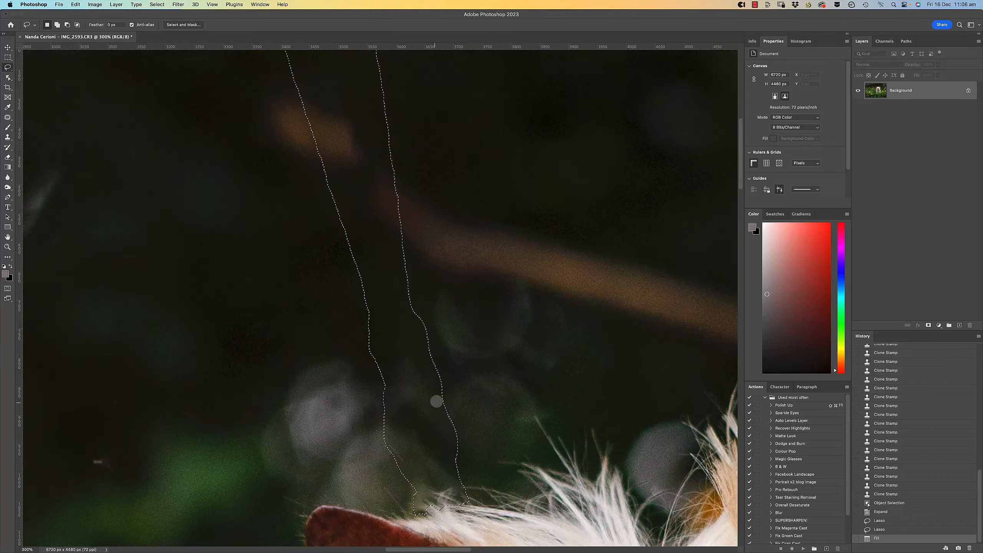
key("super+d")
Outline the two pieces of the brown branch above the dog's head with the Patch tool and fill each away.
key("j")
mouse_move(347, 215)
left_mouse_down()
mouse_move(374, 322)
mouse_move(347, 215)
left_mouse_up()
key("shift+BackSpace")
key("super+d")
mouse_move(377, 246)
left_mouse_down()
mouse_move(537, 368)
mouse_move(375, 242)
left_mouse_up()
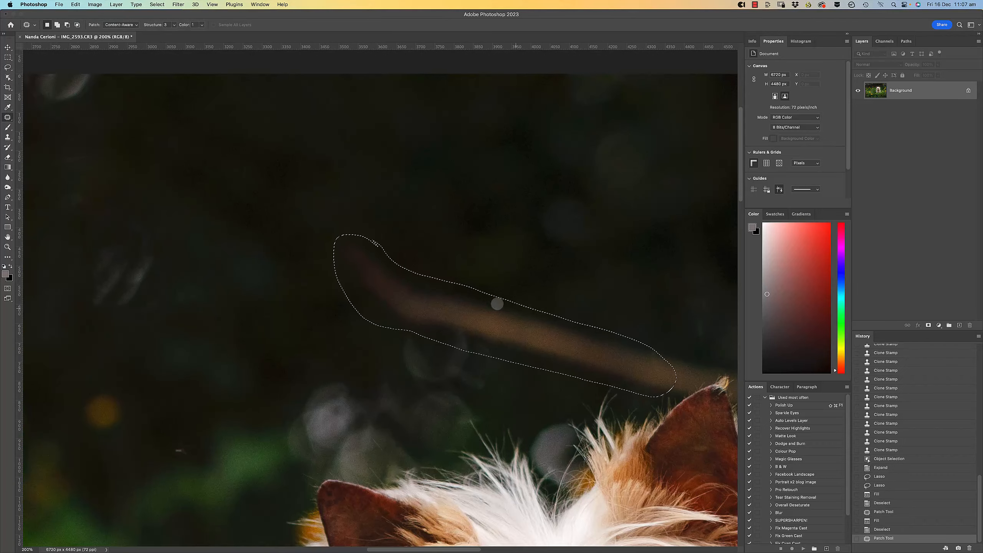
key("shift+BackSpace")
key("super+d")
Select and fill the remaining branch traces in the dark background around the dog's tilted right-hand ear.
mouse_move(673, 333)
left_mouse_down()
mouse_move(385, 234)
mouse_move(396, 297)
mouse_move(387, 235)
left_mouse_up()
key("shift+BackSpace")
key("super+d")
mouse_move(509, 216)
left_mouse_down()
mouse_move(519, 215)
mouse_move(510, 216)
left_mouse_up()
key("shift+BackSpace")
key("Return")
key("super+d")
Smooth the dark background around the dog's ears with Clone Stamp strokes.
key("s")
left_click(456, 291)
left_click(523, 364, "alt")
left_click_drag(538, 335, 470, 291)
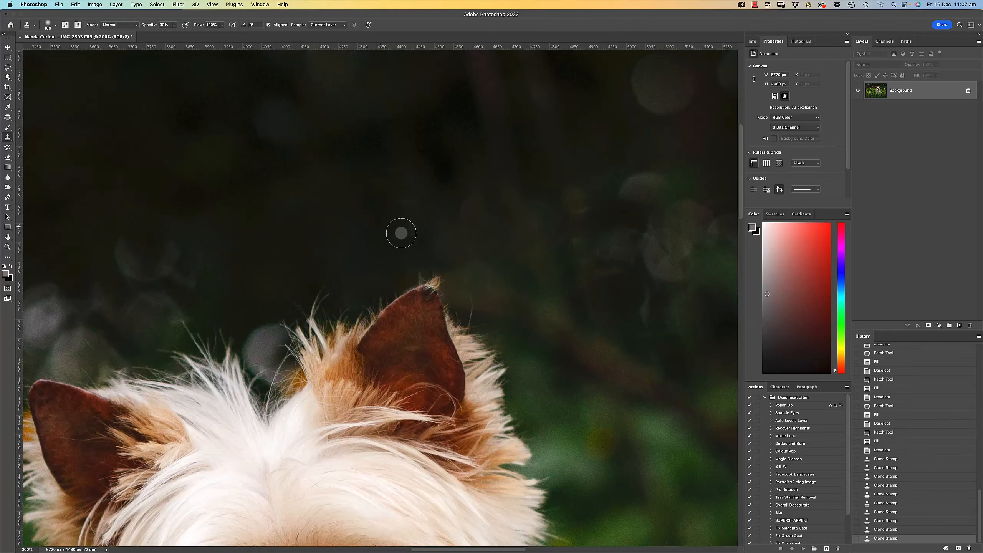
left_click(419, 254)
left_click_drag(116, 267, 448, 368)
left_click_drag(195, 424, 441, 248)
Outline the small pale streak in the background left of the dog's ears with the Patch tool and fill it away.
key("j")
left_click_drag(459, 271, 474, 272)
key("shift+BackSpace")
key("super+d")
key("super+minus")
key("super+minus")
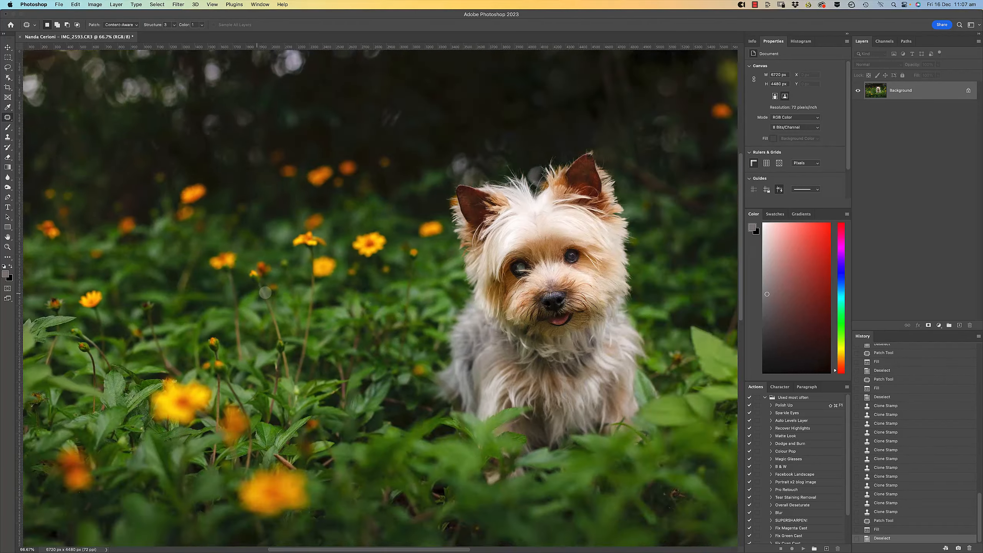
Retouch small distractions among the flowers and foliage left of the dog with the Patch tool and Clone Stamp.
key("super+plus")
key("super+plus")
mouse_move(484, 118)
left_mouse_down()
mouse_move(272, 400)
mouse_move(279, 407)
left_mouse_up()
key("super+d")
key("super+minus")
left_click_drag(298, 350, 453, 297)
key("shift+j")
key("shift+j")
key("shift+j")
key("shift+j")
key("s")
left_click_drag(230, 298, 244, 296)
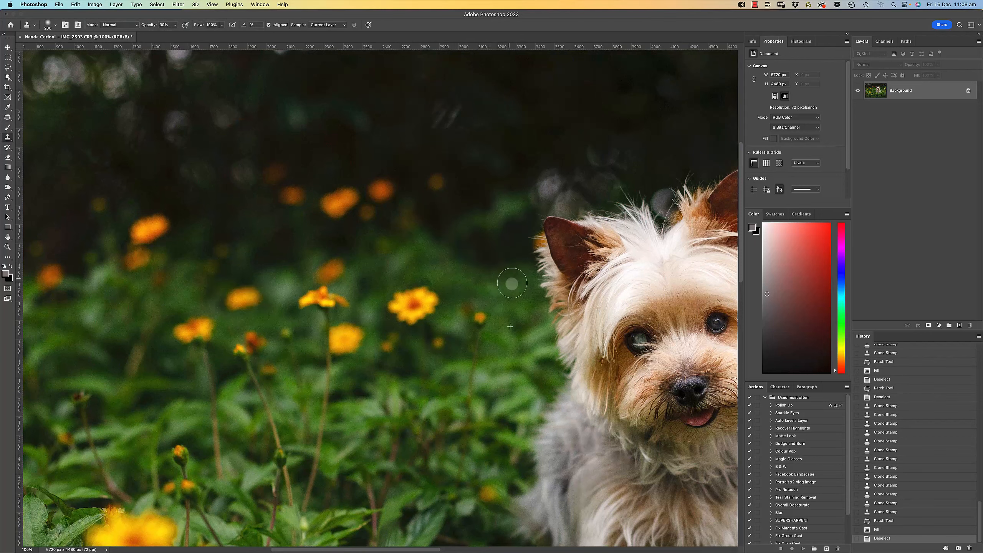
Clone over the background beside the dog's left-hand ear and fill away a patched distraction in the foliage.
left_click_drag(508, 278, 672, 101)
mouse_move(697, 465)
left_mouse_down()
mouse_move(308, 210)
mouse_move(344, 226)
left_mouse_up()
key("j")
key("shift+BackSpace")
key("Return")
key("super+d")
key("super+minus")
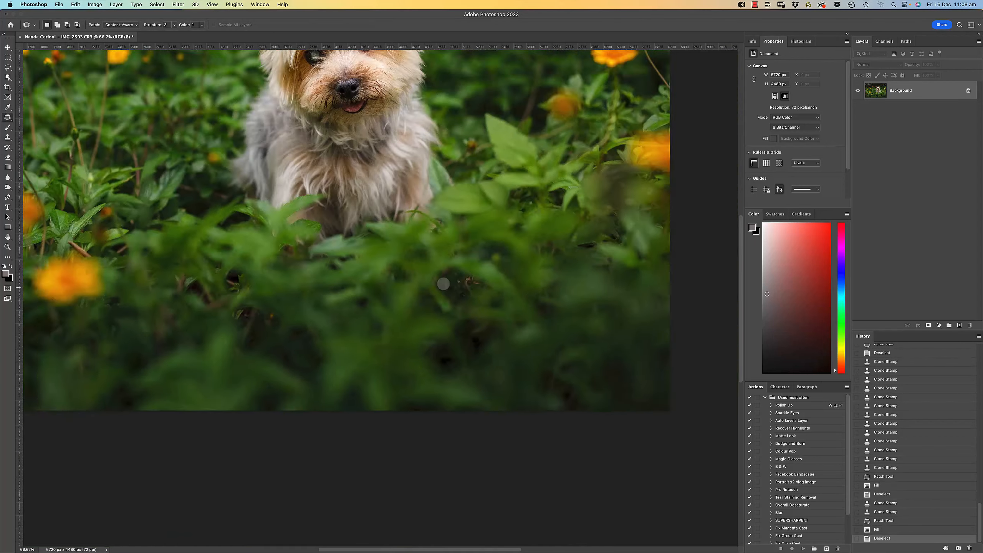
Outline the distracting spots in the dark foreground leaves with the Patch tool, remove them and deselect.
key("super+plus")
key("super+plus")
left_click_drag(306, 310, 341, 310)
key("shift+BackSpace")
key("super+d")
key("super+minus")
key("super+minus")
key("super+plus")
key("super+plus")
left_click_drag(362, 271, 412, 293)
key("super+d")
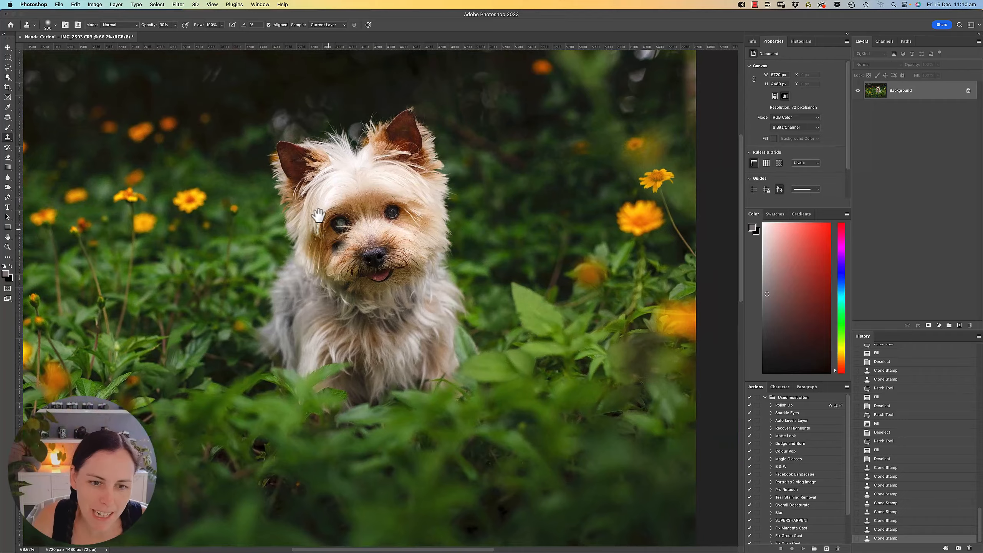
Lasso a generous area around the dog's clear eye and part of the nose, and copy it onto a new layer.
left_click_drag(318, 216, 511, 281)
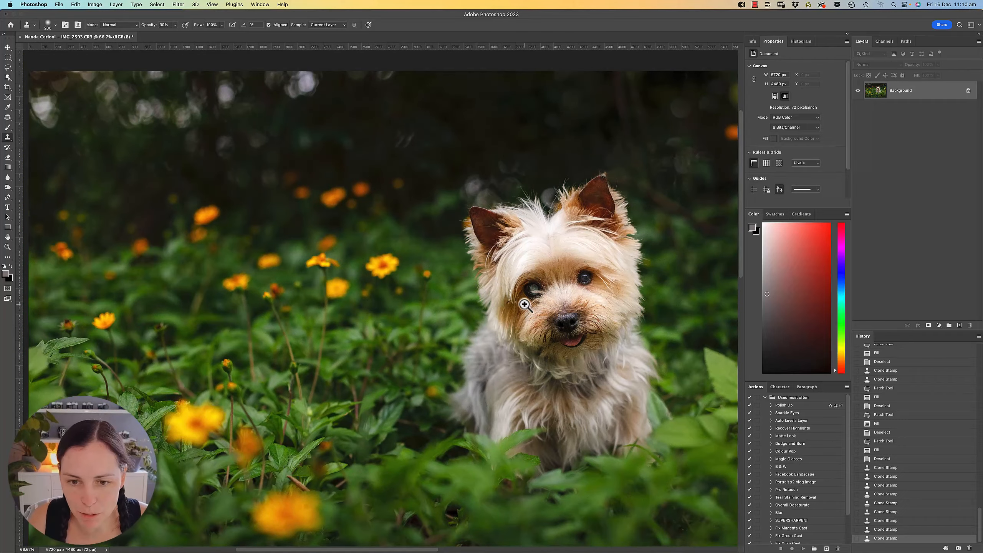
scroll(526, 307, "up", 5)
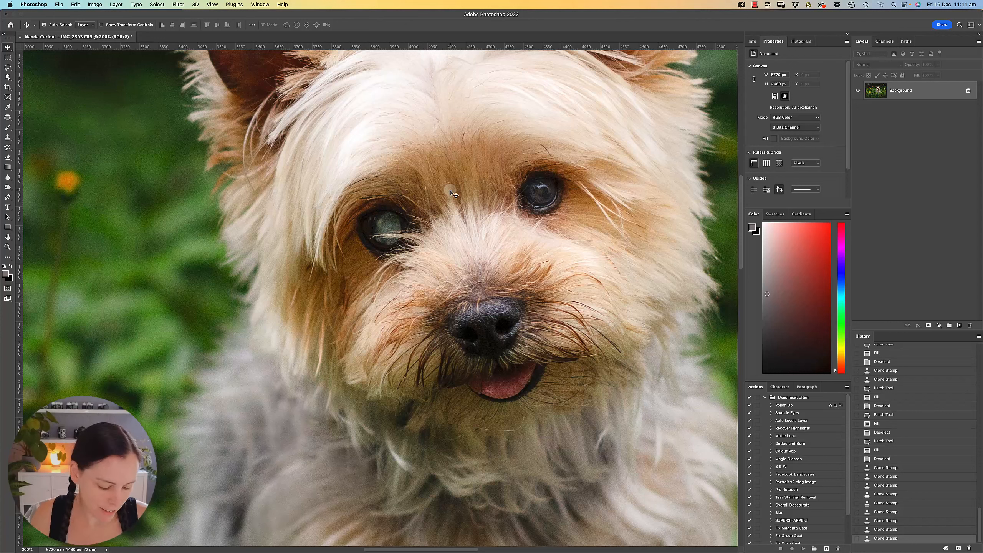
key("l")
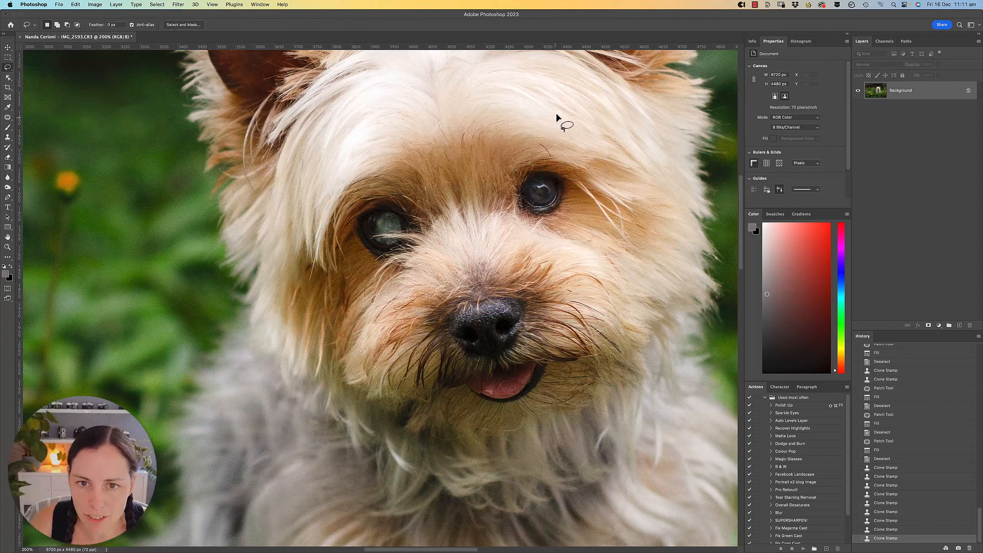
mouse_move(555, 93)
left_mouse_down()
mouse_move(493, 96)
mouse_move(437, 173)
mouse_move(448, 259)
mouse_move(499, 334)
mouse_move(586, 357)
mouse_move(677, 286)
mouse_move(690, 188)
mouse_move(650, 119)
mouse_move(594, 91)
mouse_move(517, 85)
left_mouse_up()
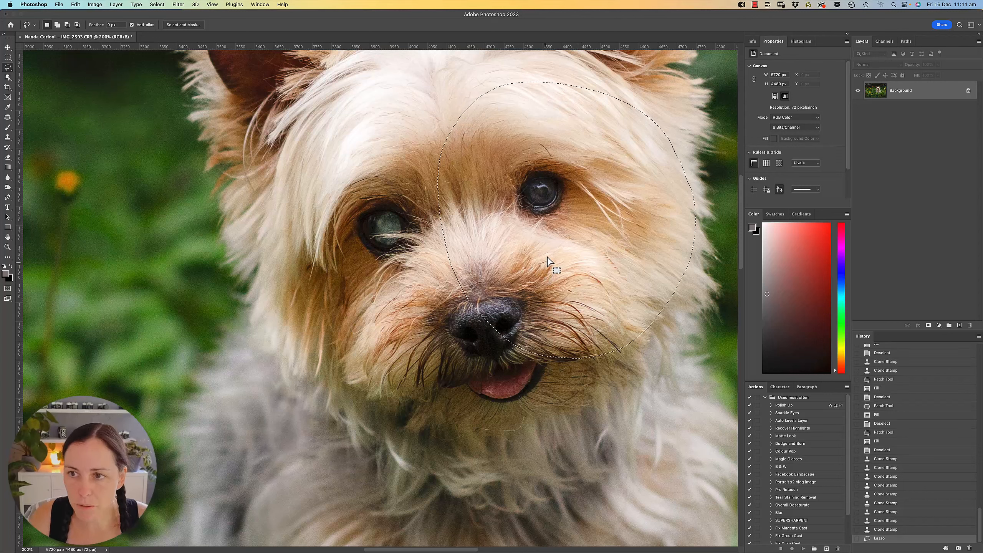
key("super+c")
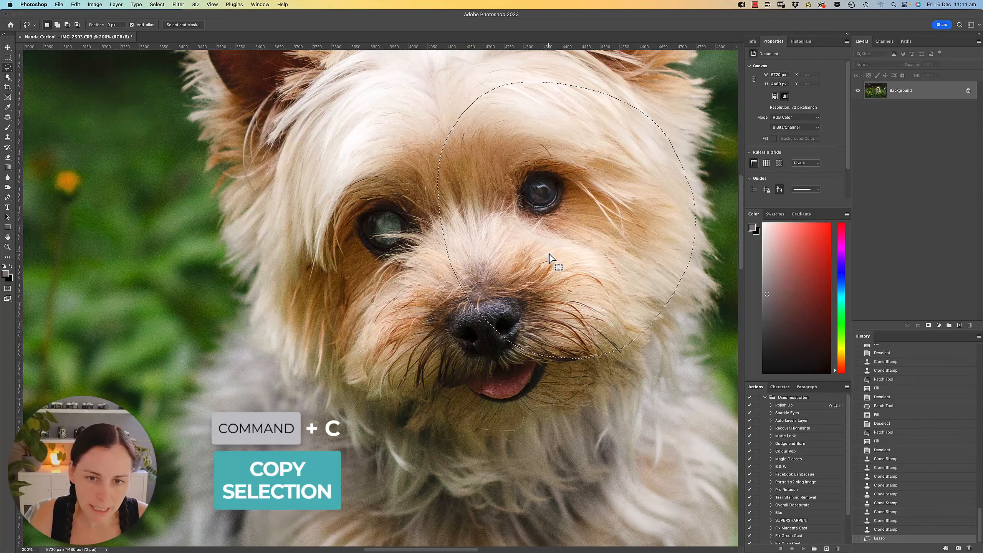
key("super+v")
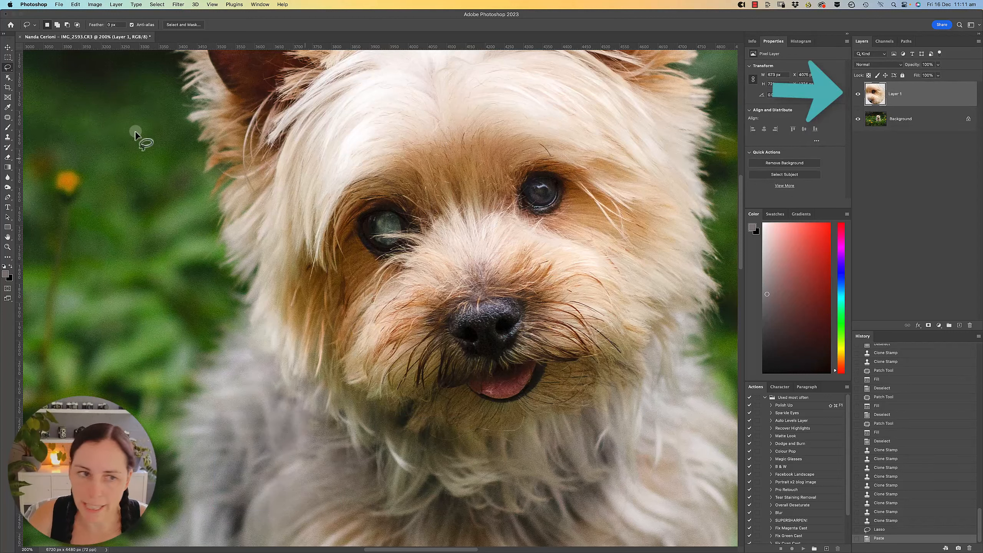
Flip the copied eye layer horizontally and move it toward the cloudy eye.
left_click(8, 47)
mouse_move(541, 249)
left_mouse_down()
mouse_move(398, 282)
mouse_move(462, 288)
mouse_move(497, 248)
left_mouse_up()
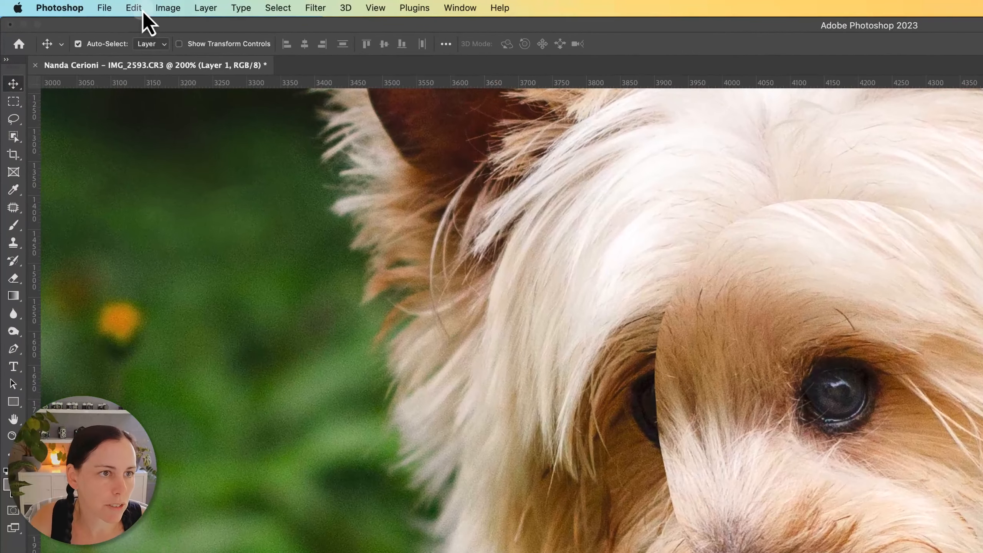
left_click(76, 5)
mouse_move(253, 312)
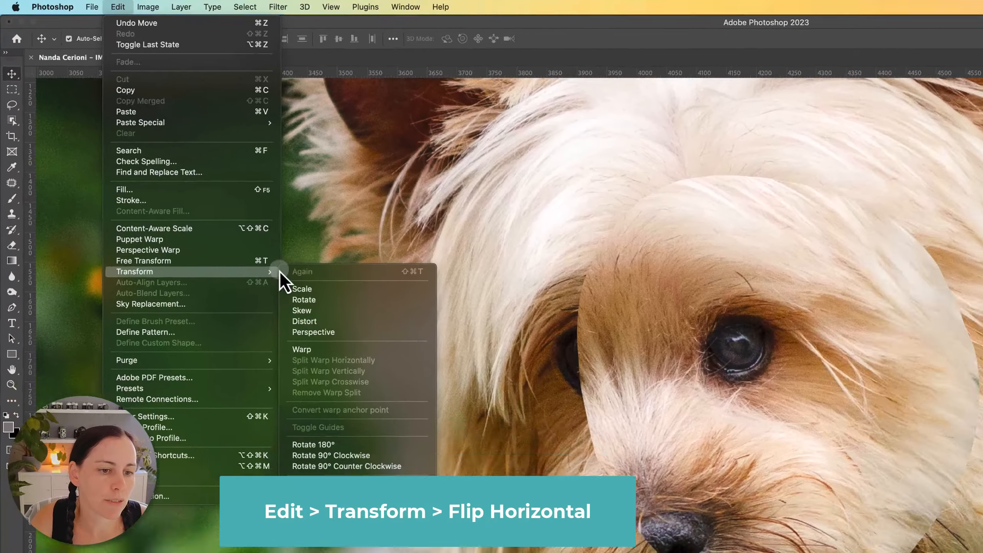
left_click(364, 480)
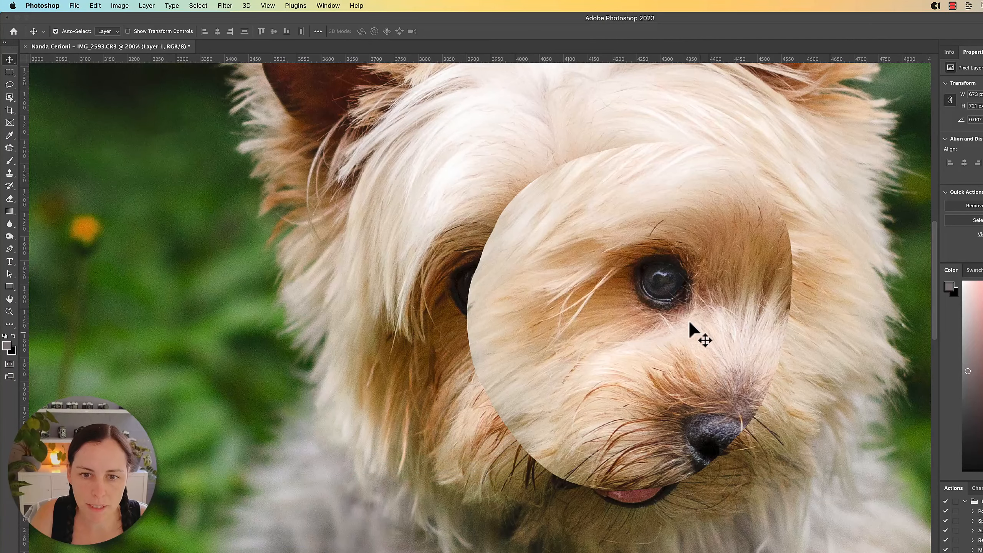
left_click_drag(689, 329, 568, 314)
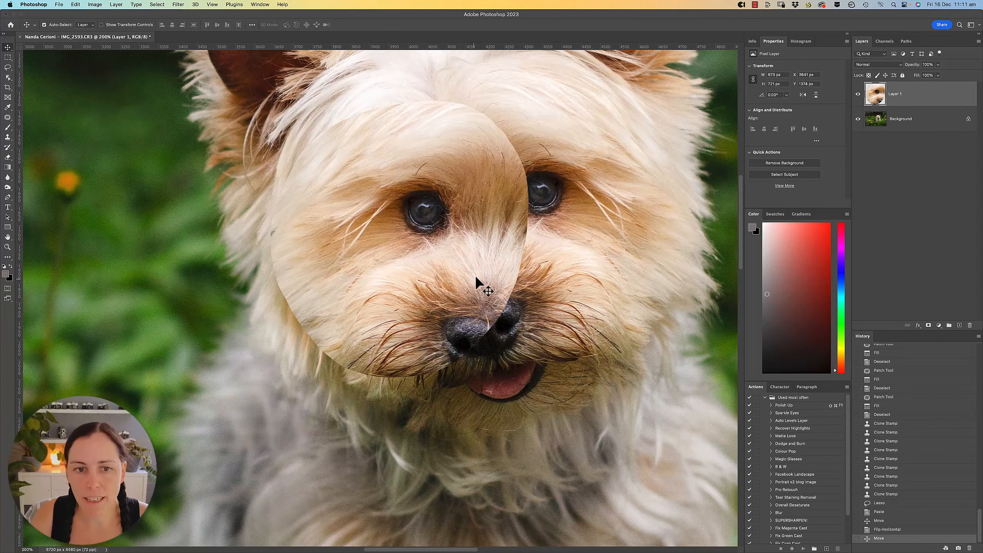
Lower the eye layer's opacity to 52% and move it over the cloudy eye.
left_click(937, 64)
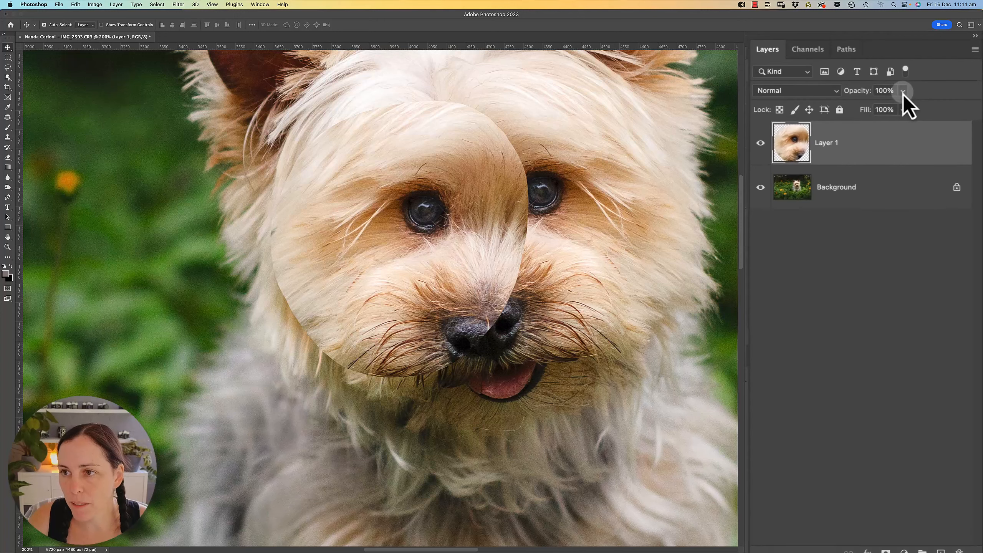
left_click_drag(899, 113, 868, 124)
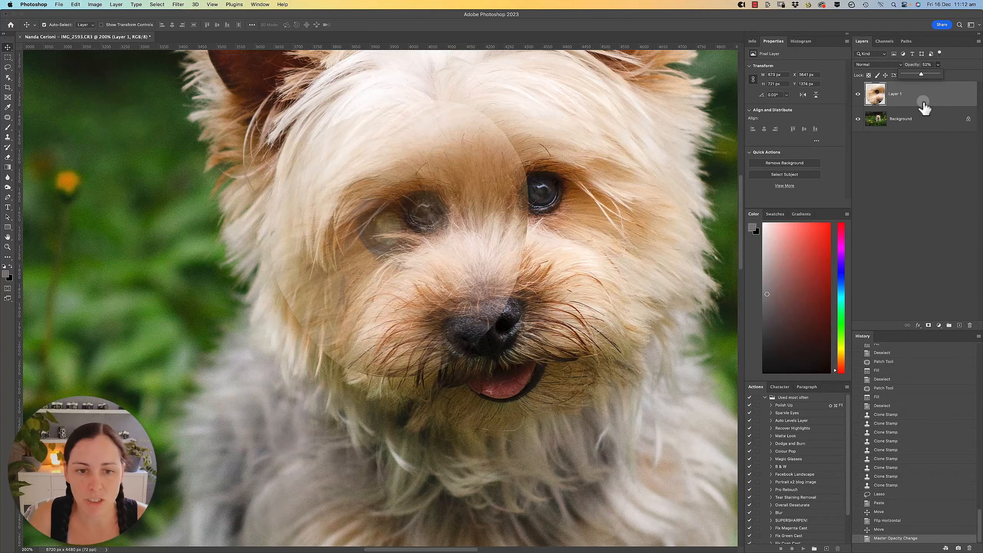
mouse_move(359, 270)
left_mouse_down()
mouse_move(377, 270)
mouse_move(373, 318)
mouse_move(378, 277)
left_mouse_up()
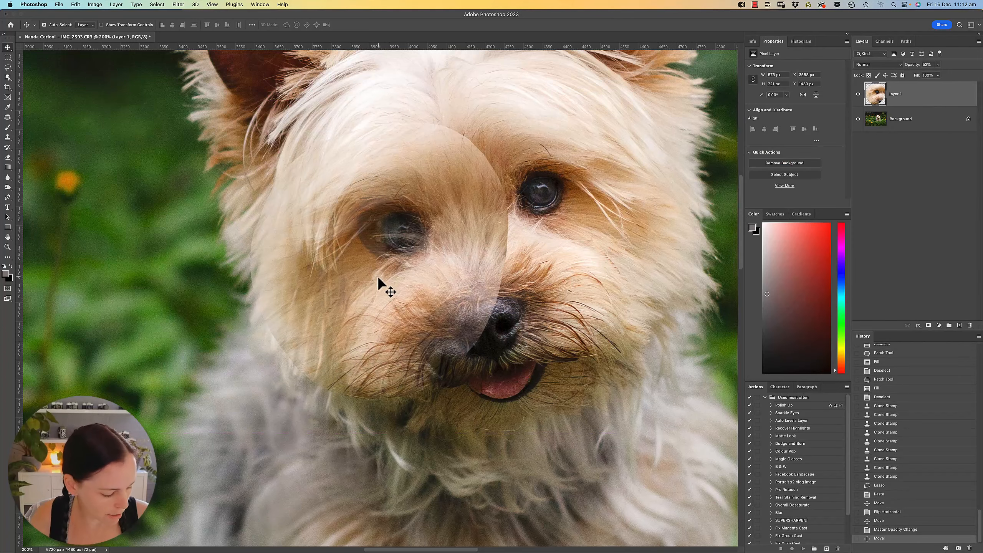
Free-transform the eye layer, rotating it to about -26° and aligning it with the cloudy eye underneath.
key("super+t")
left_click_drag(558, 263, 561, 191)
mouse_move(436, 270)
left_mouse_down()
mouse_move(407, 270)
mouse_move(434, 274)
left_mouse_up()
mouse_move(573, 278)
left_mouse_down()
mouse_move(575, 259)
mouse_move(570, 266)
left_mouse_up()
mouse_move(456, 292)
left_mouse_down()
mouse_move(447, 290)
mouse_move(453, 270)
mouse_move(452, 284)
left_mouse_up()
left_click_drag(597, 277, 598, 278)
mouse_move(399, 284)
left_mouse_down()
mouse_move(388, 284)
mouse_move(397, 288)
left_mouse_up()
left_click(346, 237, "super")
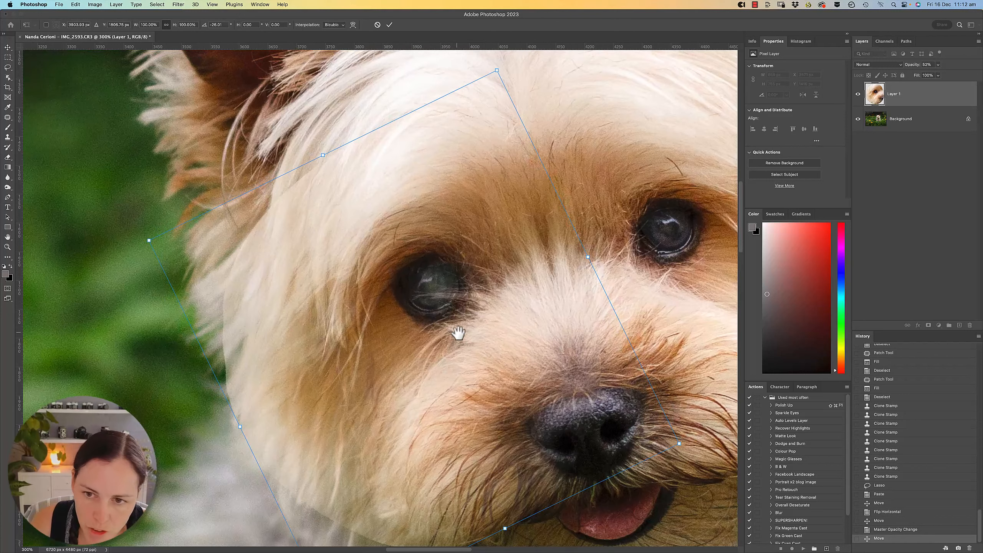
Enlarge the eye layer to 114.5%, fine-tune its rotation and realign it over the cloudy eye and nose.
left_click_drag(458, 332, 400, 259)
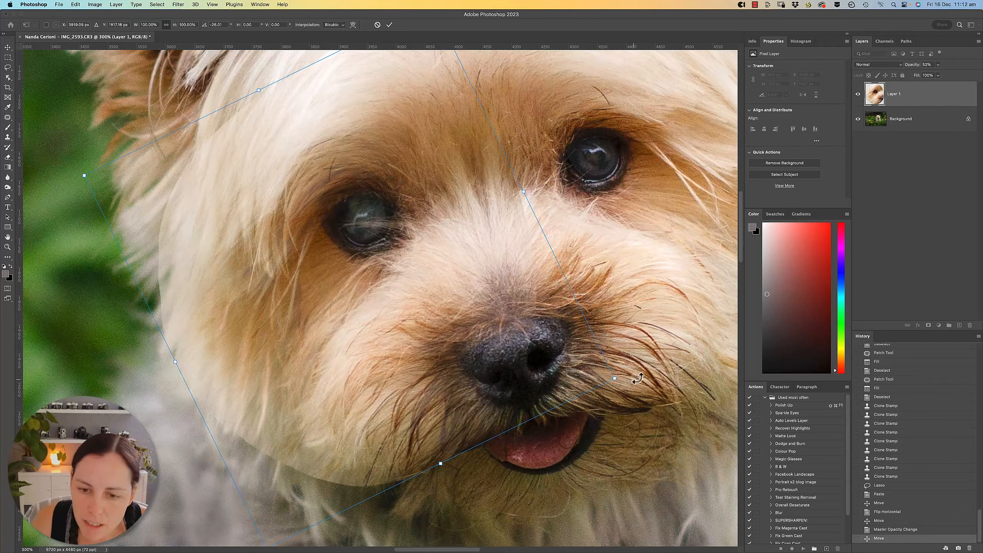
left_click_drag(614, 379, 682, 420)
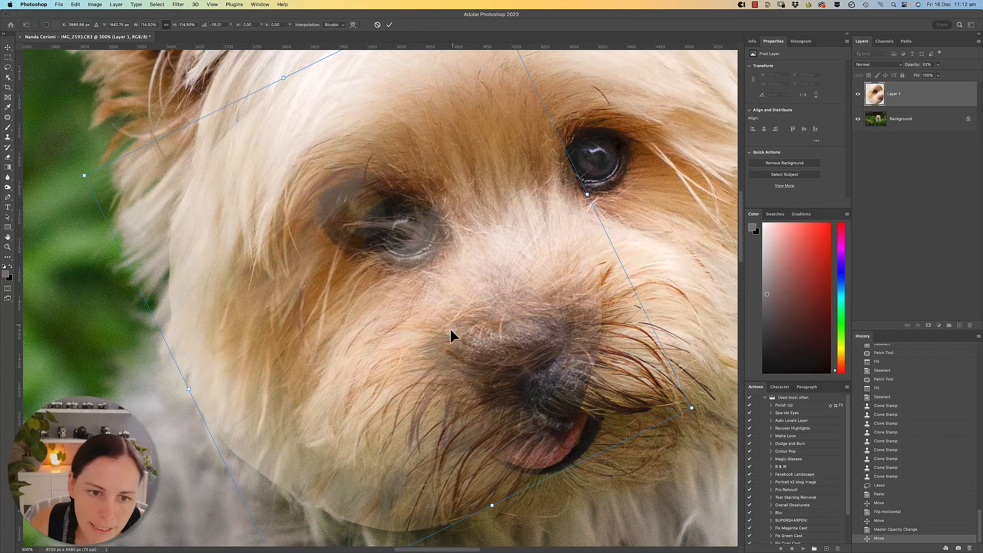
left_click_drag(450, 329, 405, 318)
left_click_drag(634, 285, 636, 298)
mouse_move(396, 309)
left_mouse_down()
mouse_move(414, 297)
mouse_move(388, 313)
mouse_move(405, 317)
left_mouse_up()
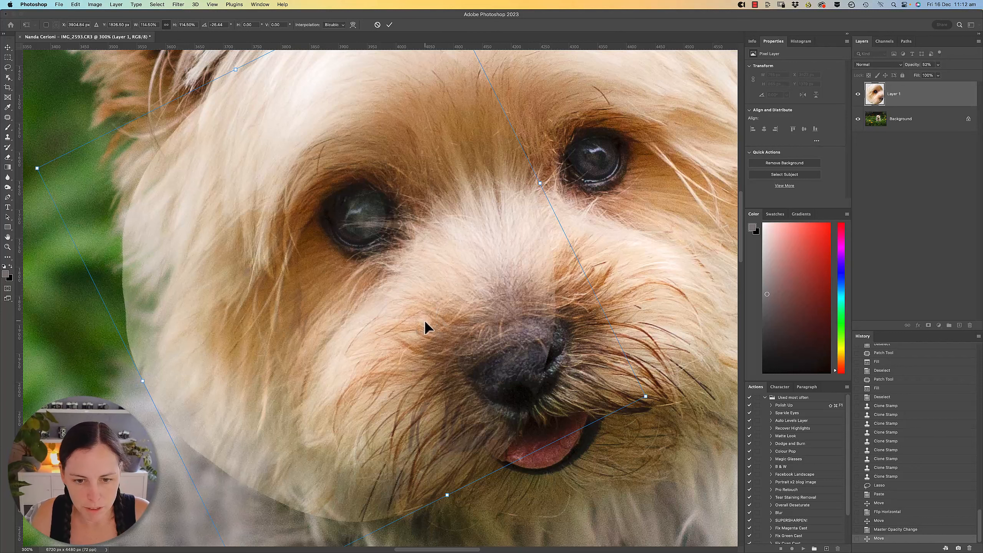
Apply the transformation and set the eye layer's opacity back to 100%.
key("Return")
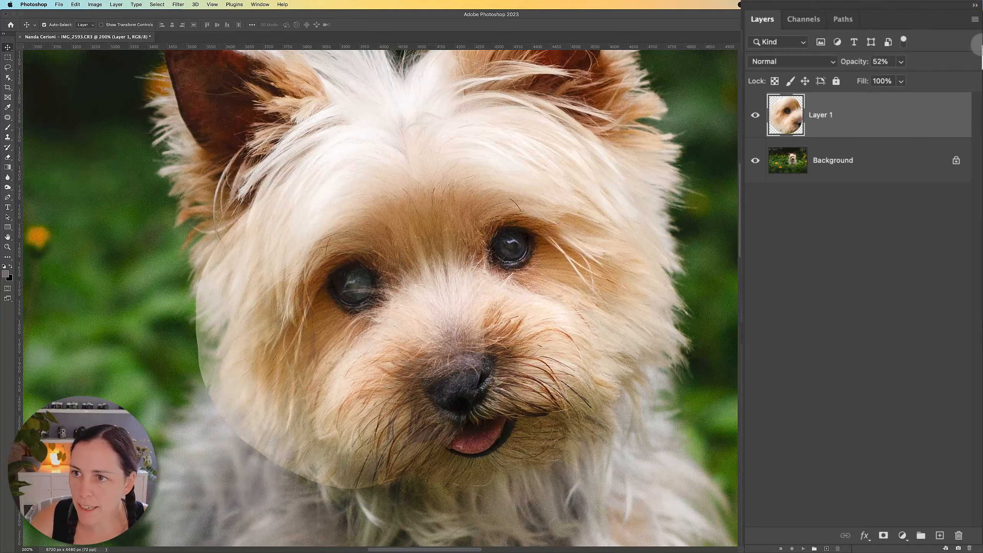
left_click(900, 61)
left_click_drag(905, 78, 959, 96)
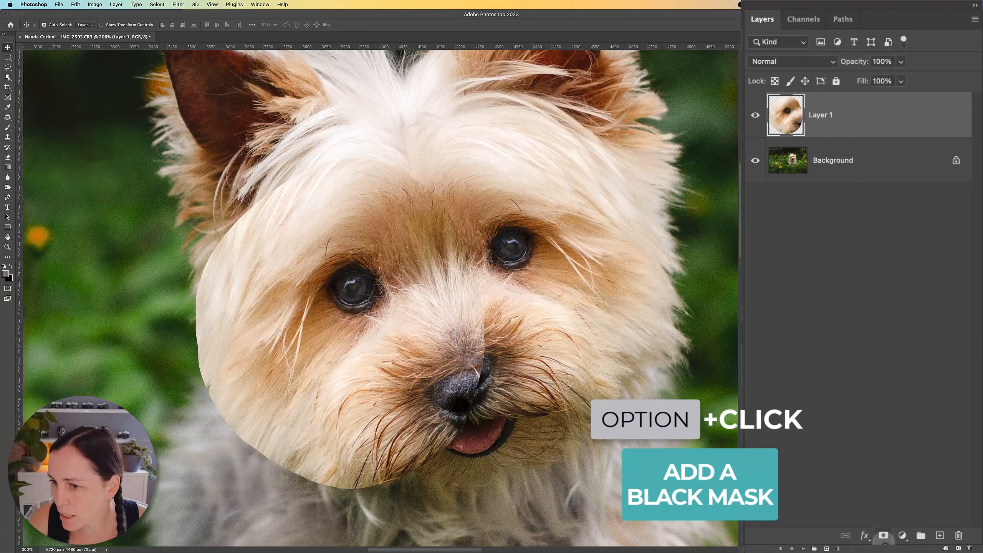
Add a black mask to the eye layer and paint white over the cloudy eye with the Brush tool to reveal the replacement.
left_click(882, 535, "alt")
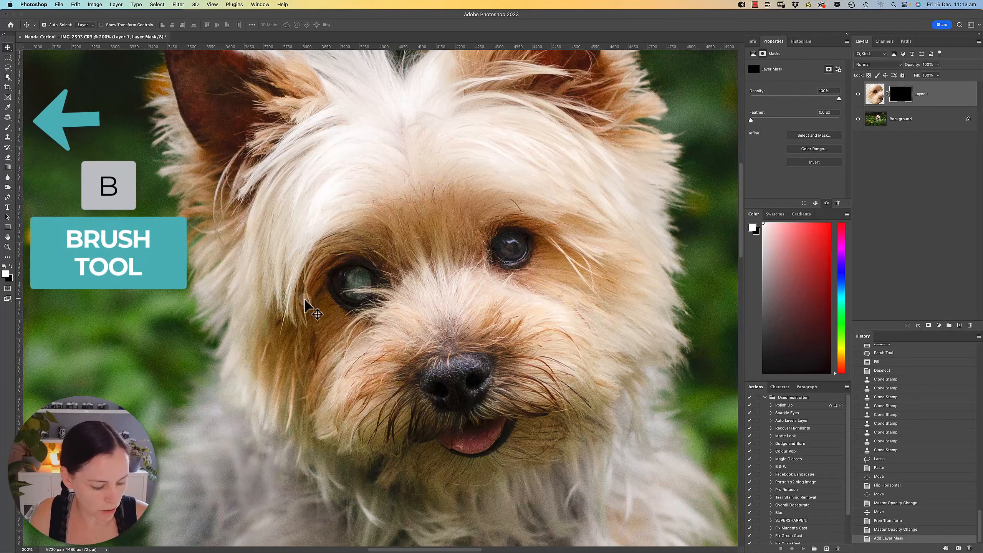
key("b")
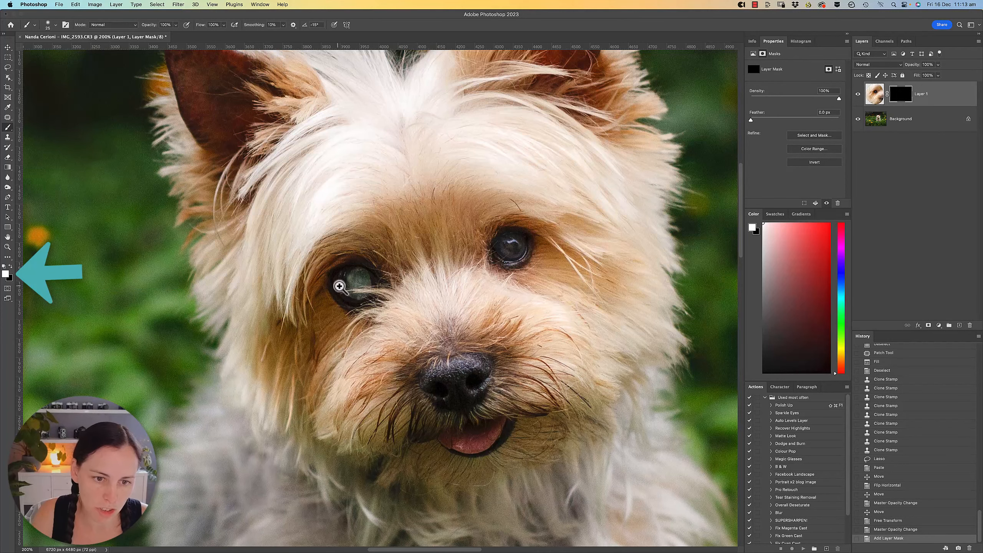
scroll(345, 292, "up", 1)
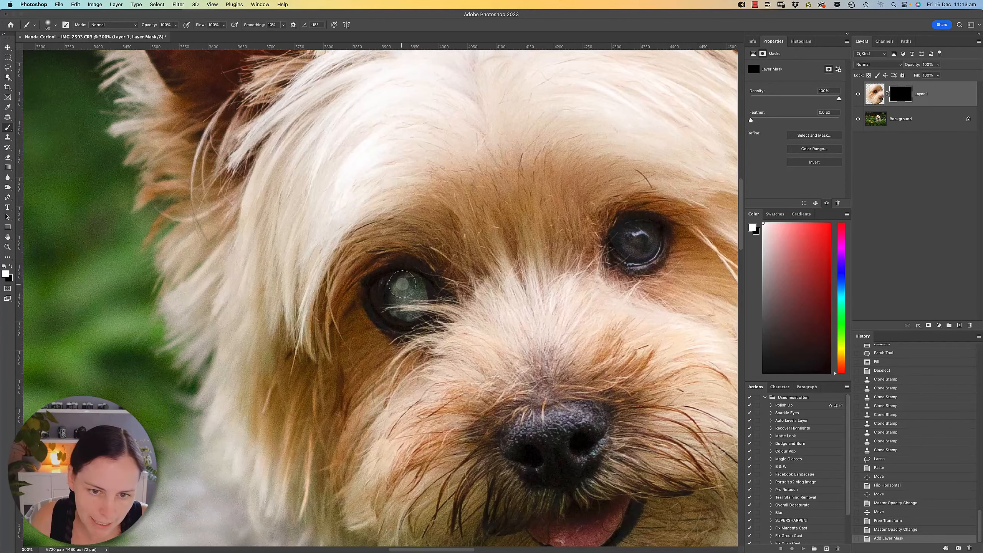
mouse_move(406, 283)
left_mouse_down()
mouse_move(383, 298)
mouse_move(392, 318)
mouse_move(414, 317)
mouse_move(417, 293)
mouse_move(404, 286)
mouse_move(383, 291)
mouse_move(382, 317)
mouse_move(409, 317)
mouse_move(424, 297)
mouse_move(415, 315)
mouse_move(380, 299)
mouse_move(393, 322)
mouse_move(415, 320)
mouse_move(421, 293)
mouse_move(408, 281)
mouse_move(378, 294)
mouse_move(414, 300)
left_mouse_up()
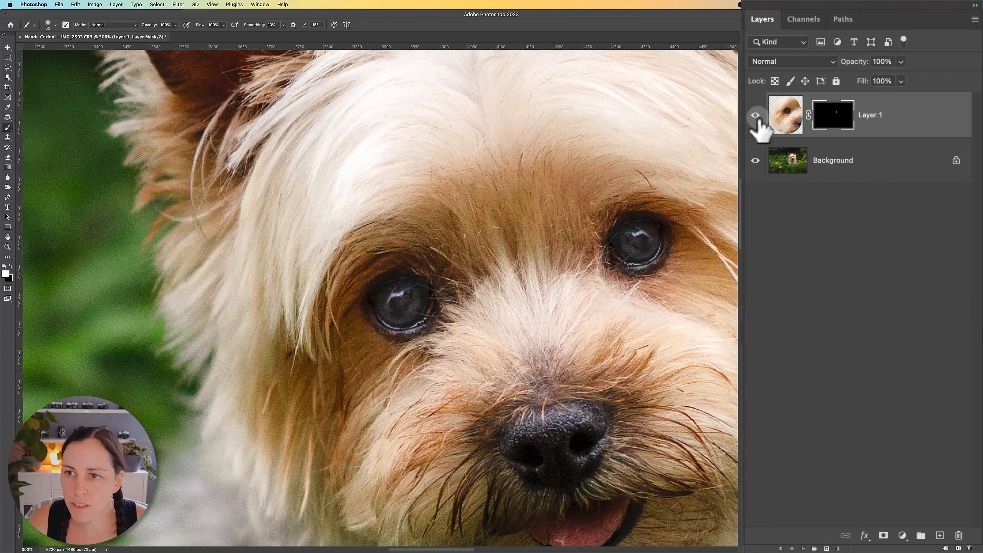
Compare the eye layer hidden and shown, and nudge it slightly up and to the right with the Move tool.
left_click(857, 94)
left_click(756, 116)
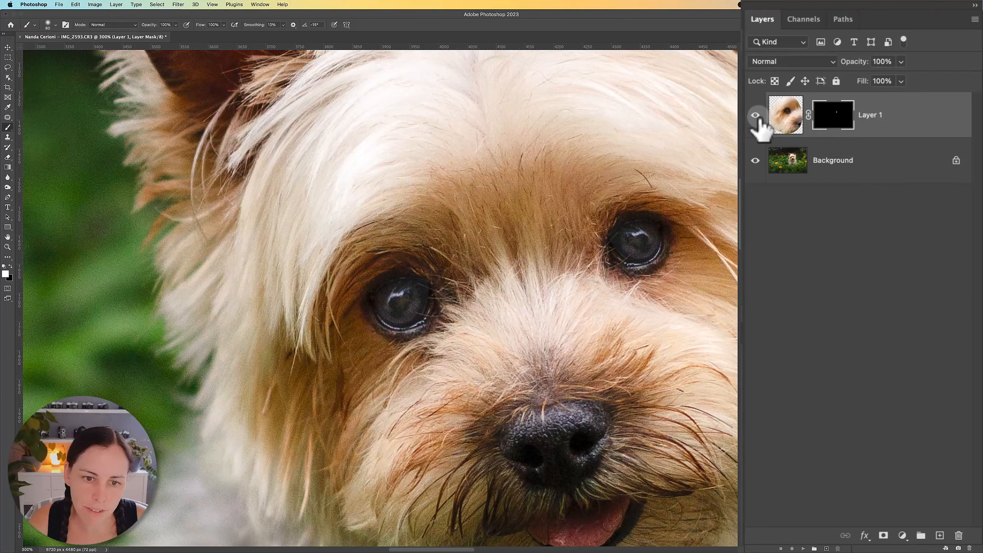
left_click(755, 117)
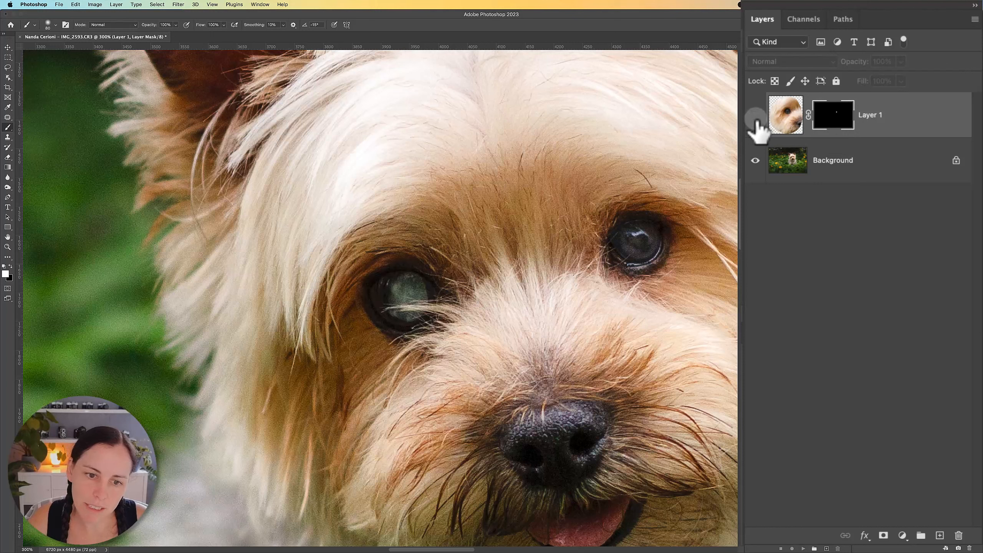
left_click(755, 118)
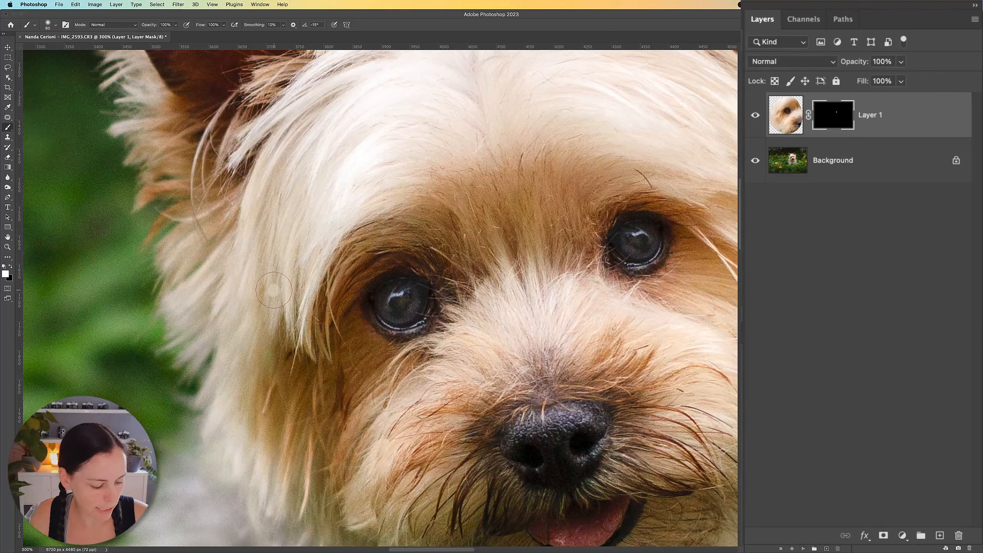
key("v")
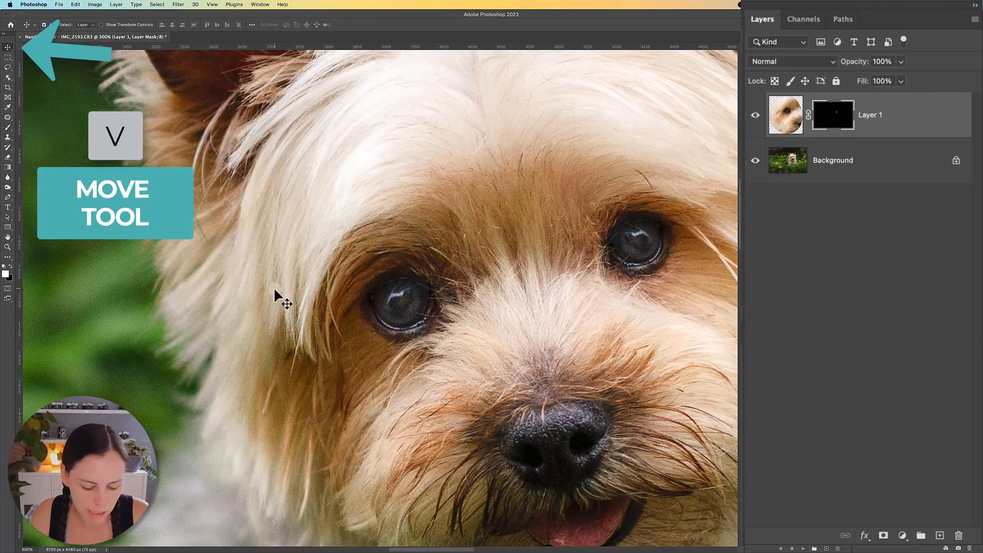
key("Up")
key("Up")
key("Up")
key("Up")
key("Right")
key("Right")
key("Right")
key("Right")
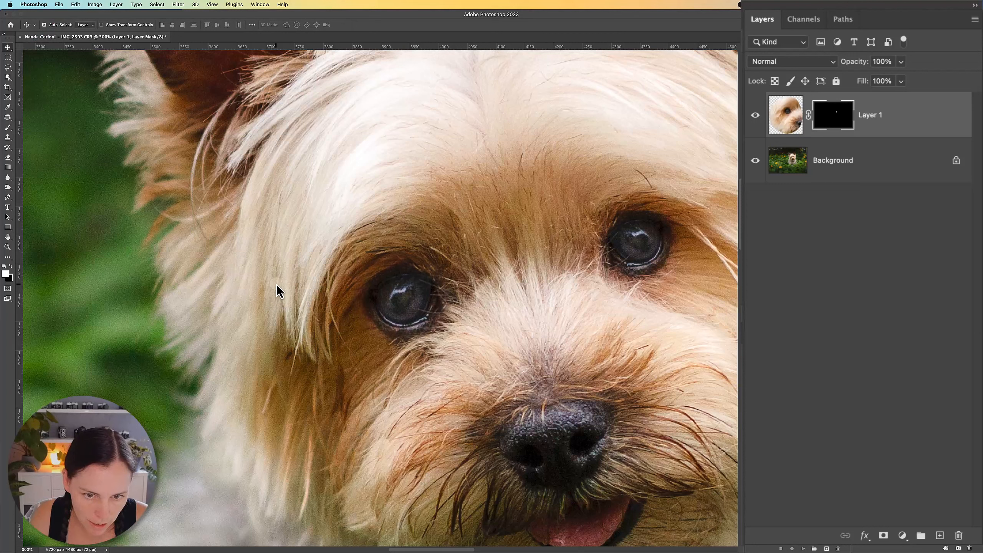
Compare the replacement eye with the original by repeatedly hiding and showing the eye layer.
left_click(755, 116)
left_click(756, 116)
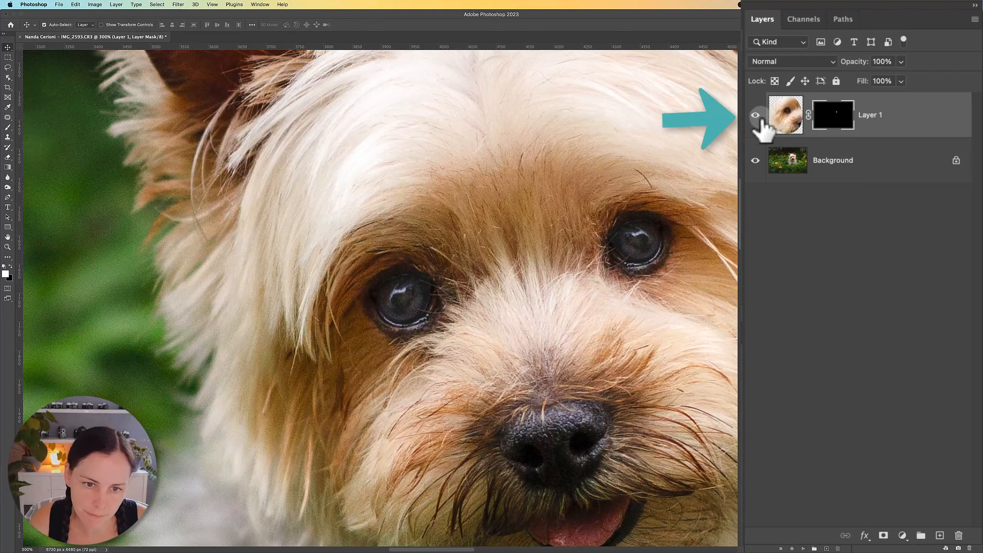
left_click(755, 116)
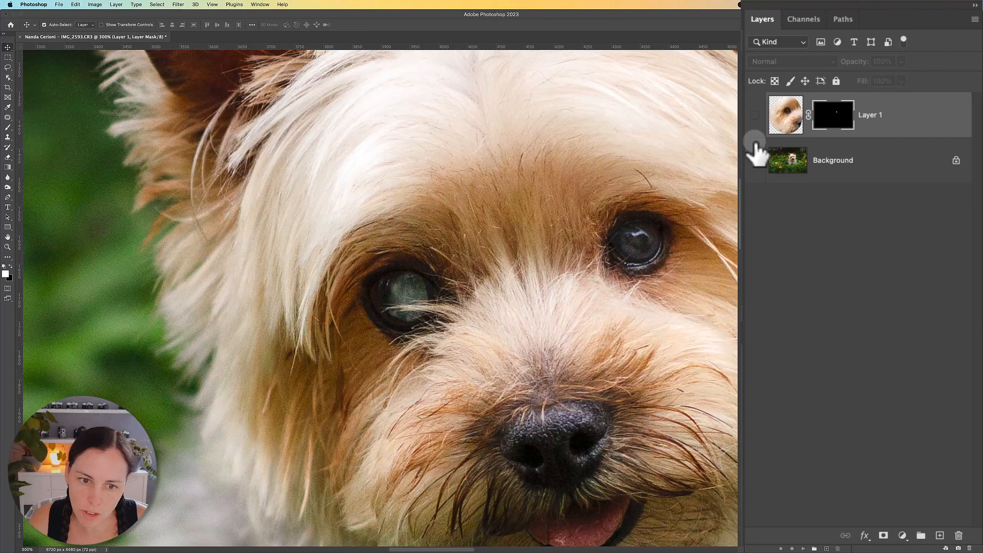
left_click(756, 117)
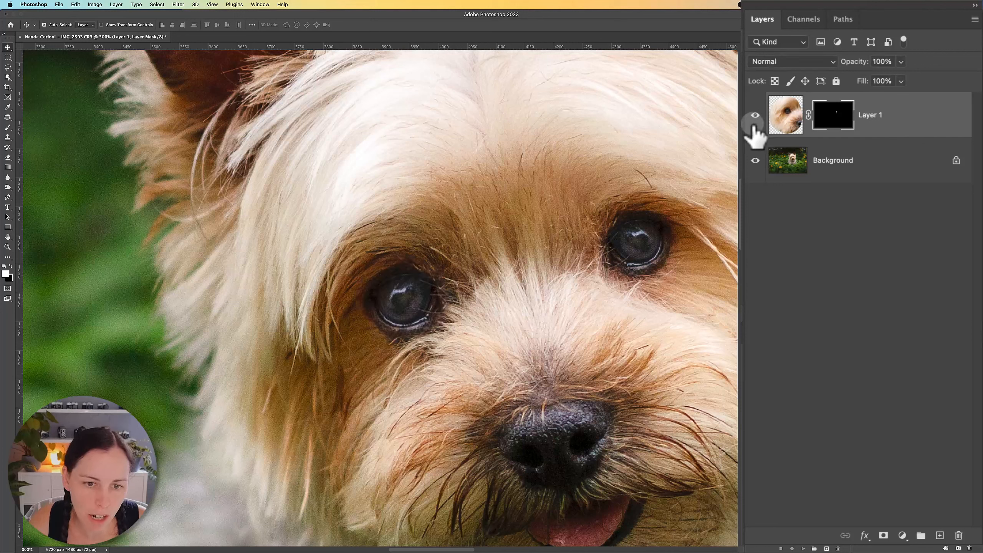
left_click(756, 117)
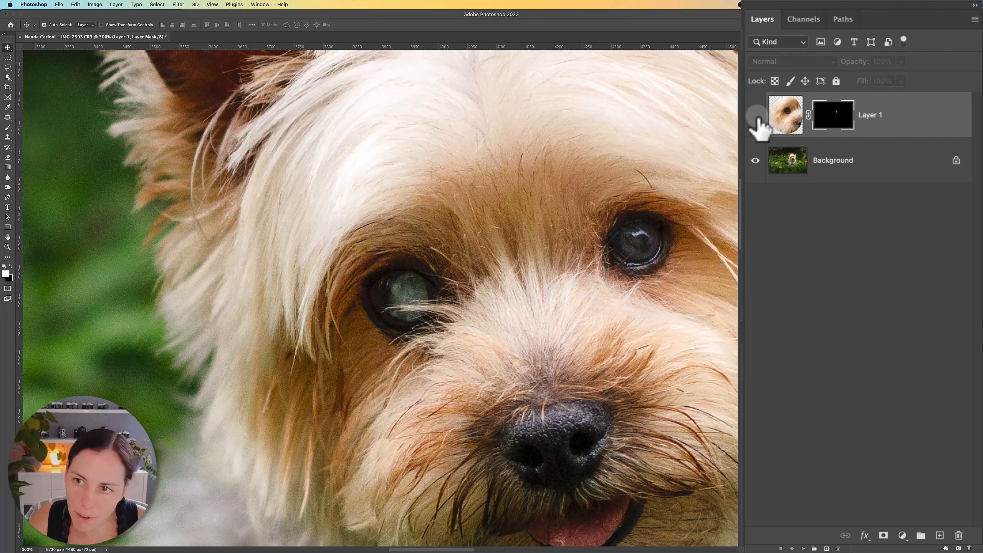
left_click(755, 116)
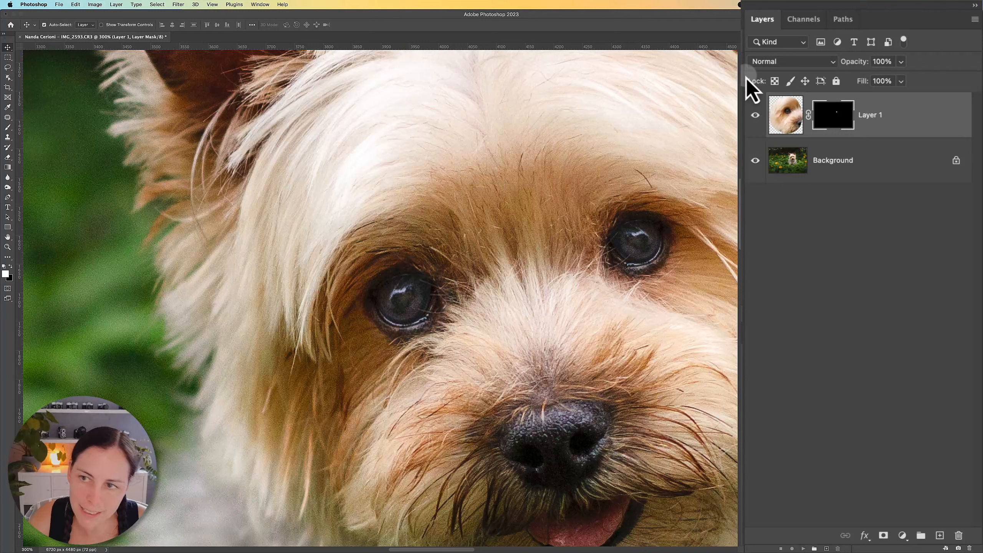
left_click(755, 117)
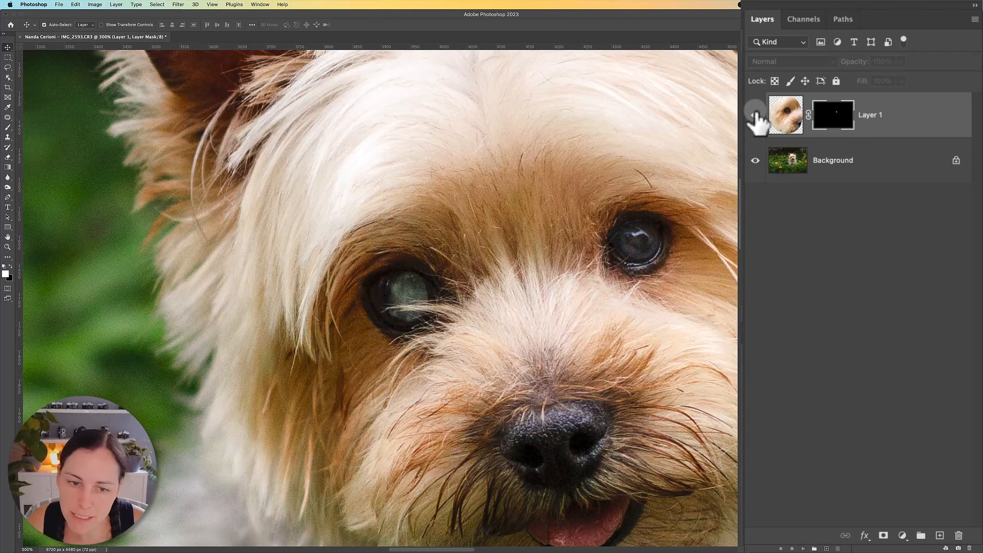
left_click(755, 116)
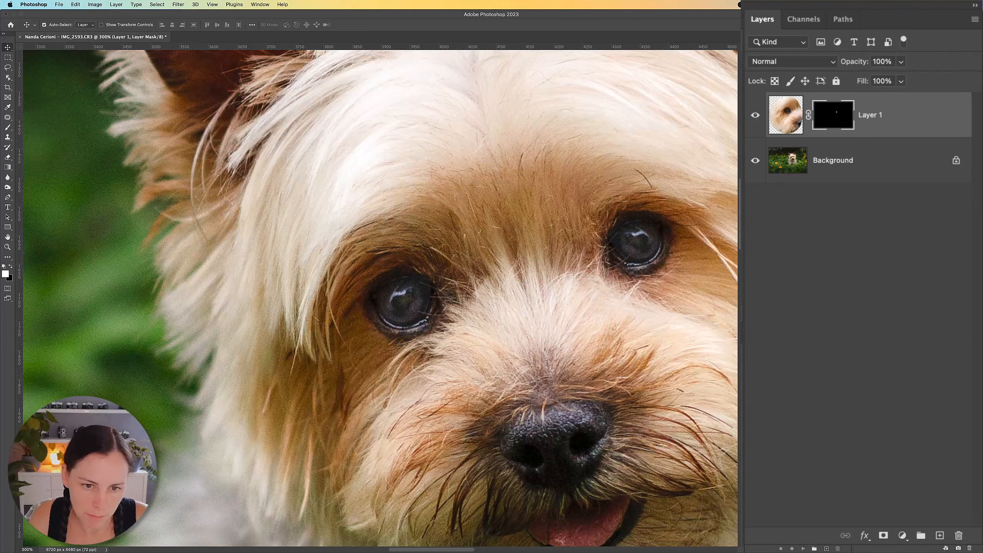
Free-transform the eye layer, slightly adjusting its rotation and position, and check its fit against the original eye.
key("ctrl+t")
left_click_drag(598, 265, 624, 290)
left_click_drag(411, 309, 401, 302)
key("Return")
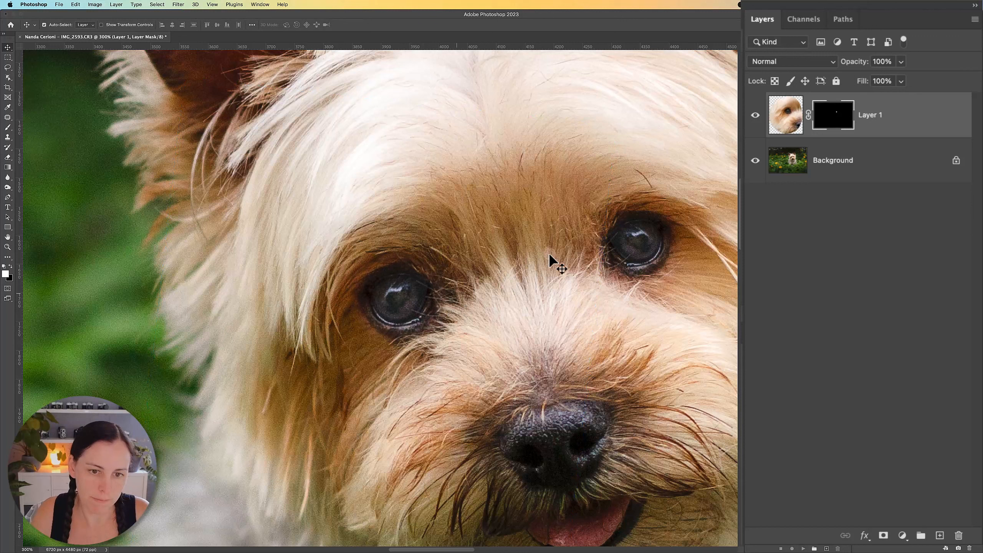
left_click(756, 114)
left_click(755, 116)
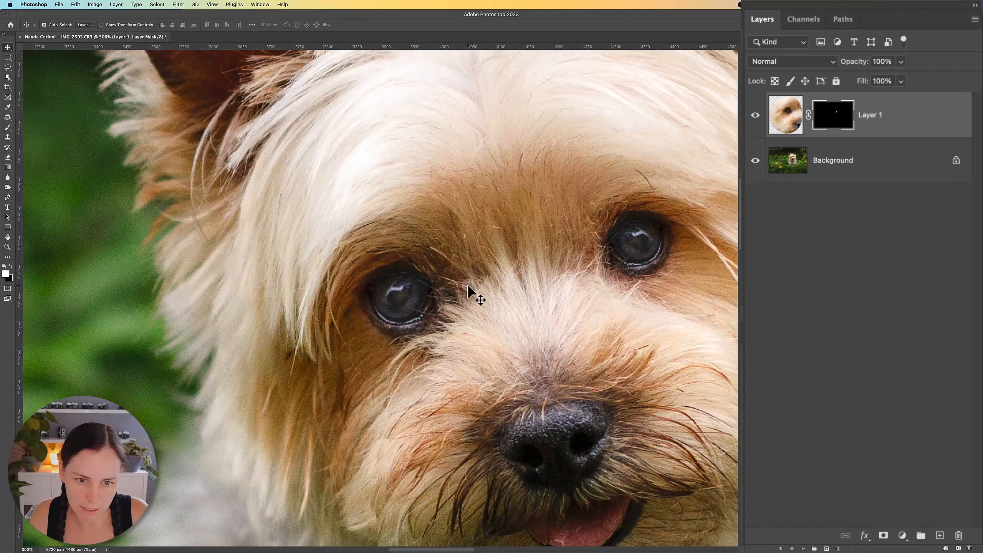
left_click(755, 116)
left_click(756, 117)
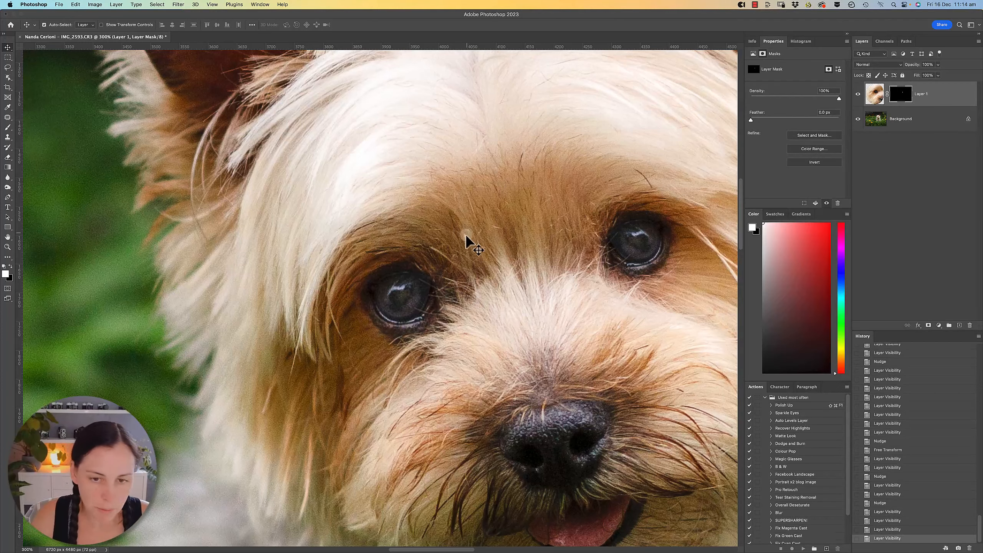
Examine the eye replacement in the whole photo and at 100%, with the eye layer hidden and shown.
left_click(440, 272, "alt")
left_click(442, 273, "alt")
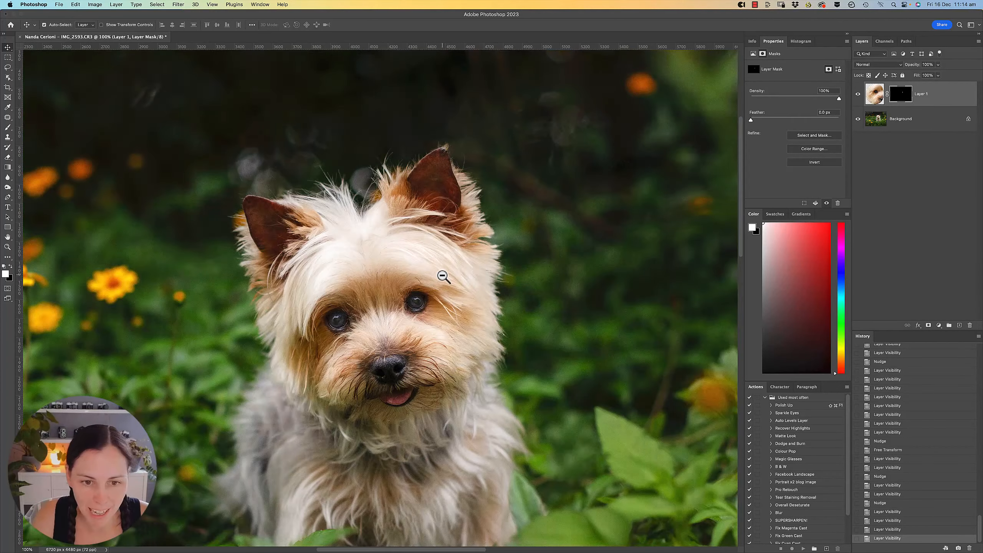
left_click(444, 275, "alt")
left_click_drag(403, 354, 507, 292)
left_click(418, 272, "alt")
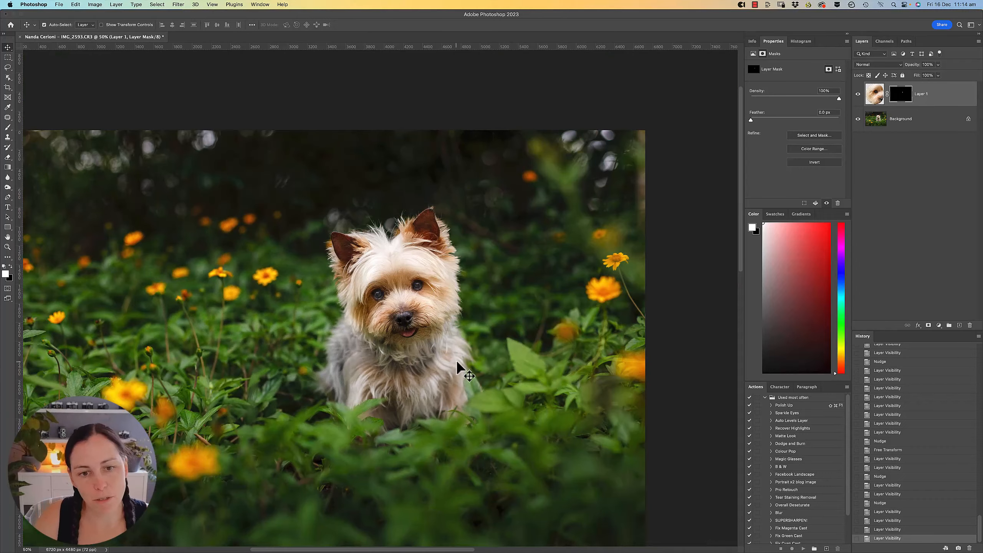
left_click_drag(430, 333, 511, 268)
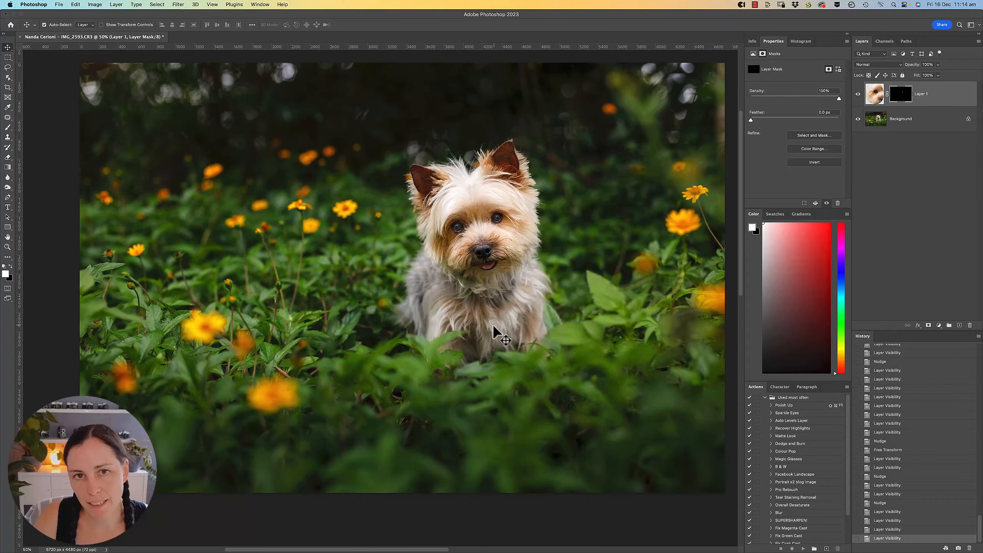
left_click(453, 246, "super")
left_click(453, 245, "super")
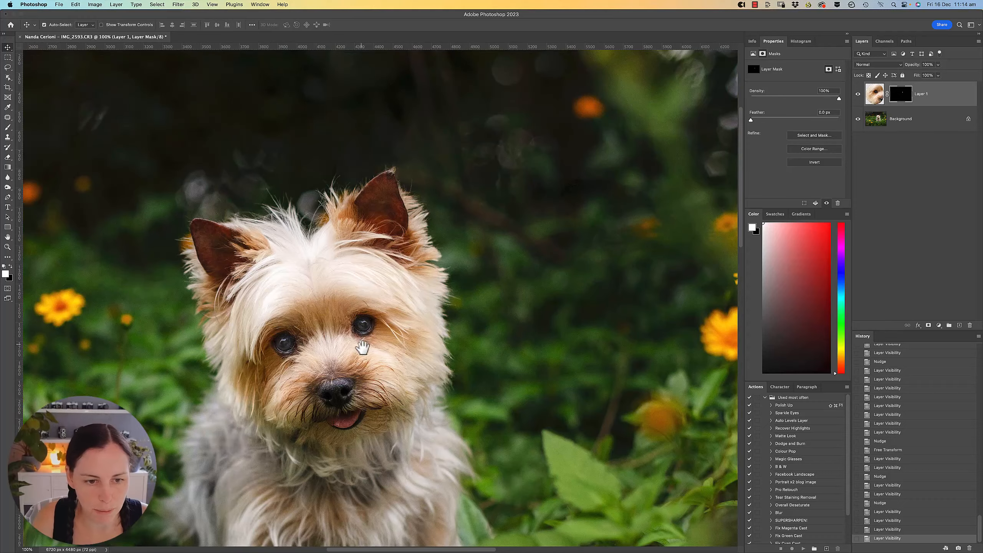
left_click_drag(362, 347, 484, 237)
left_click(857, 94)
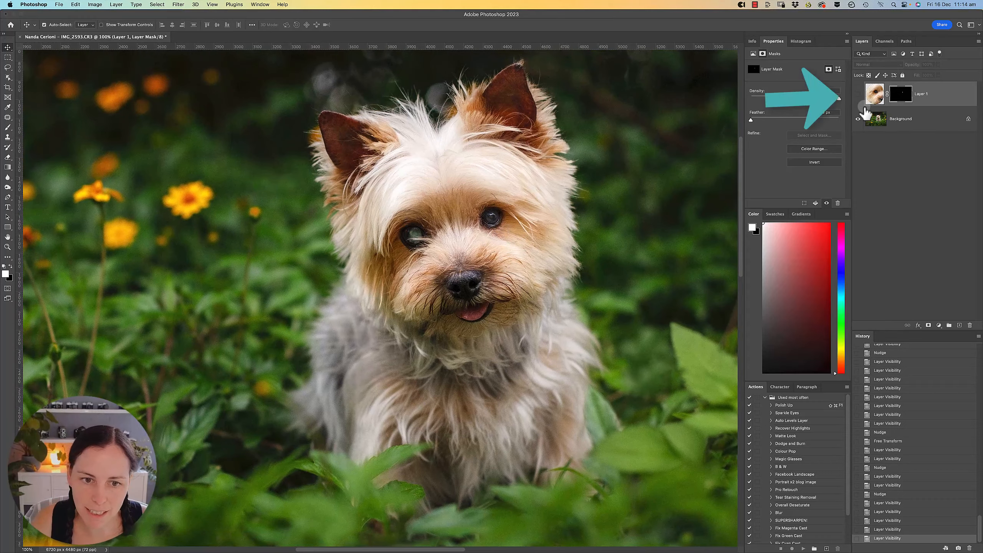
left_click(858, 94)
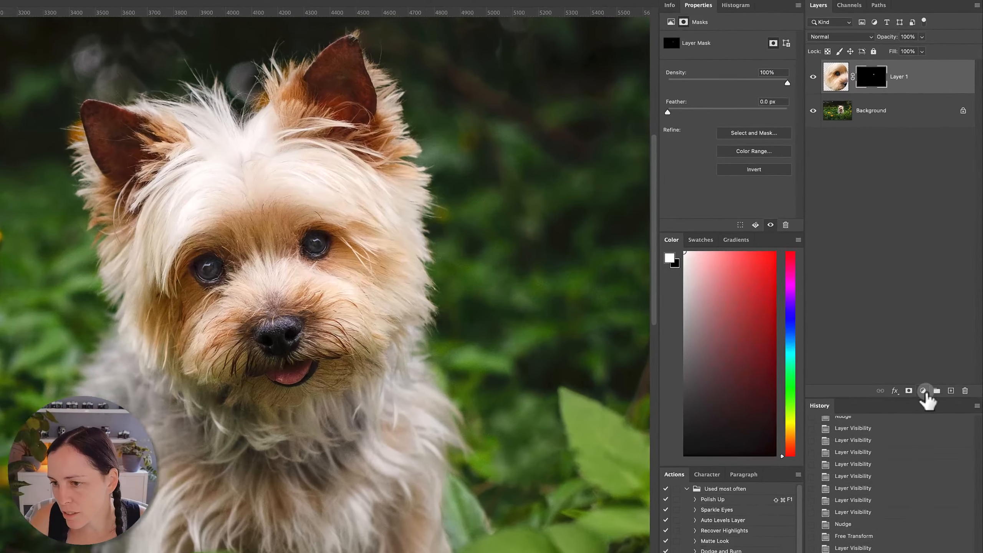
Add a Curves adjustment layer above the eye layer and clip it to that layer.
left_click(939, 325)
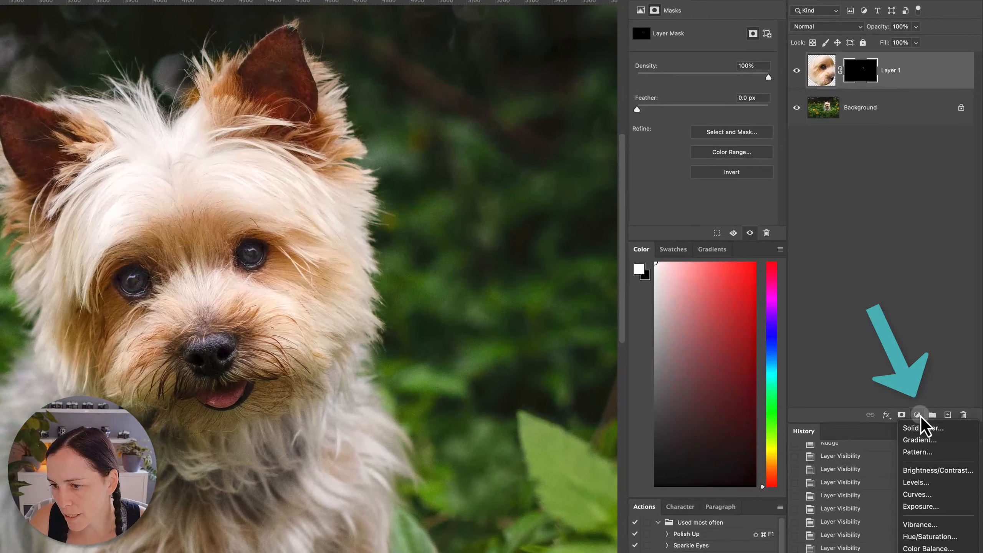
left_click(951, 498)
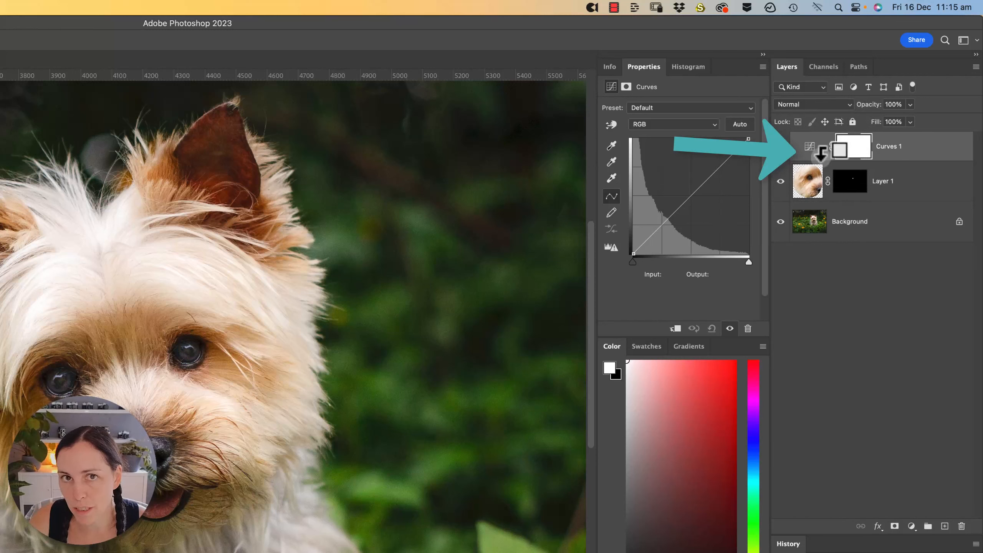
left_click(825, 157, "alt")
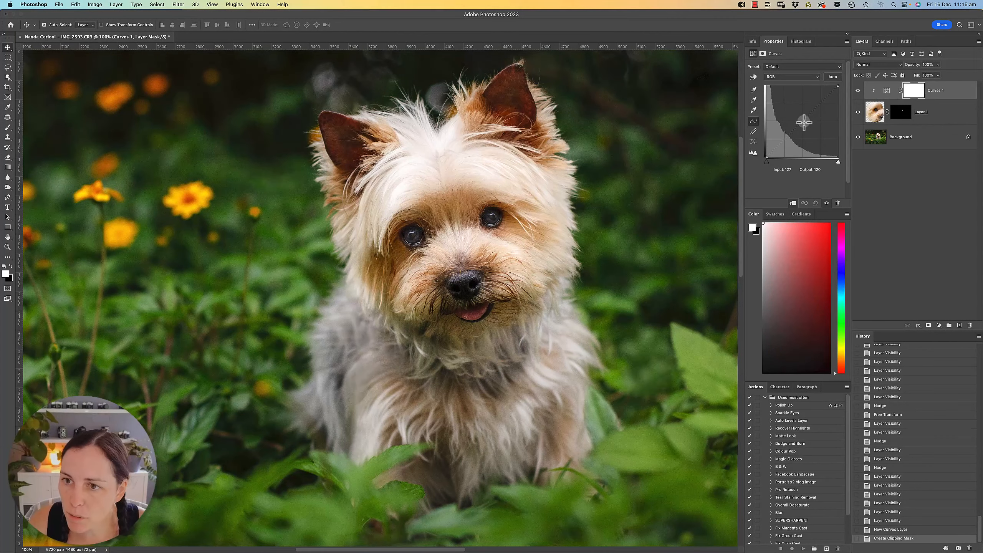
Darken the replacement eye by setting the RGB curve's midpoint to input 138, output 123, and compare the adjustment hidden and shown.
left_click(803, 122)
left_click_drag(805, 123, 806, 126)
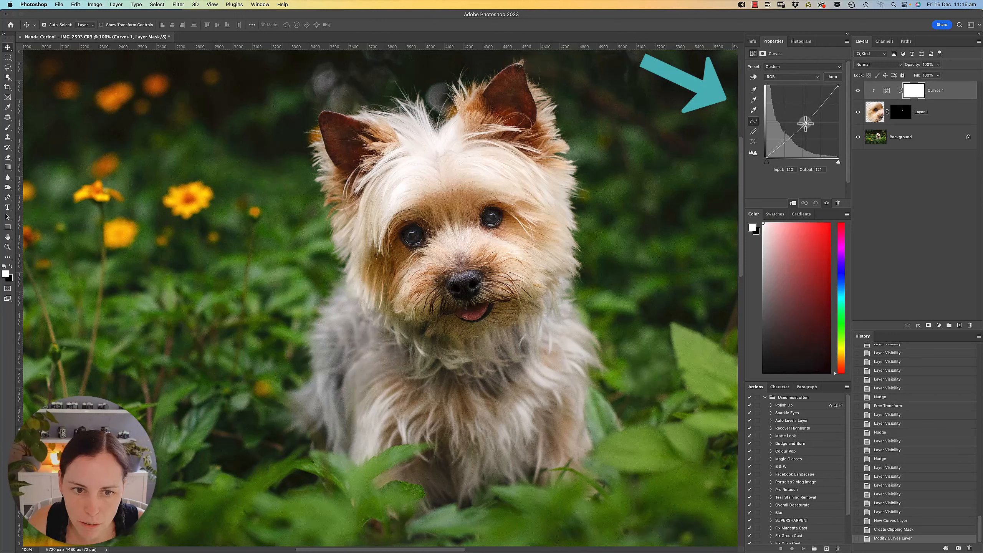
left_click_drag(804, 124, 803, 124)
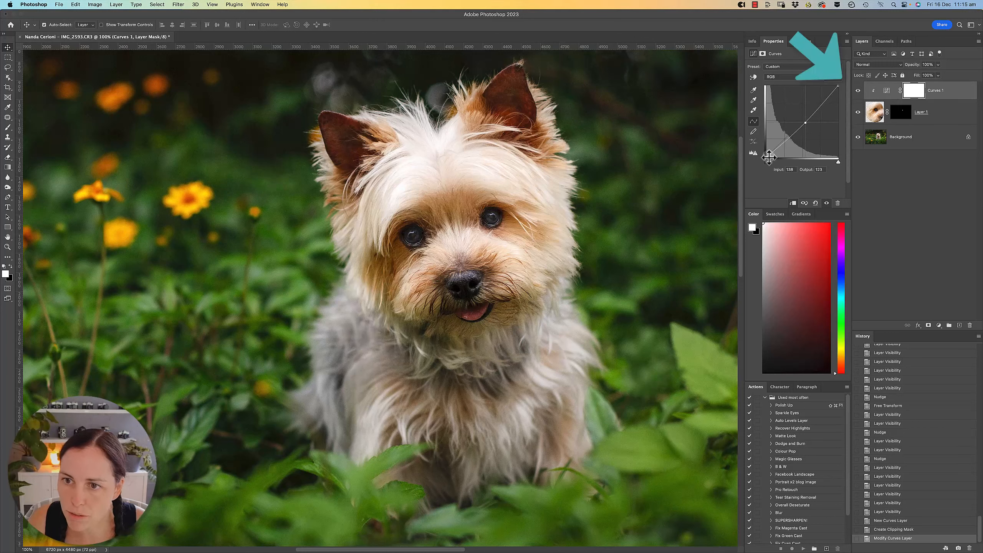
left_click(857, 91)
left_click(858, 91)
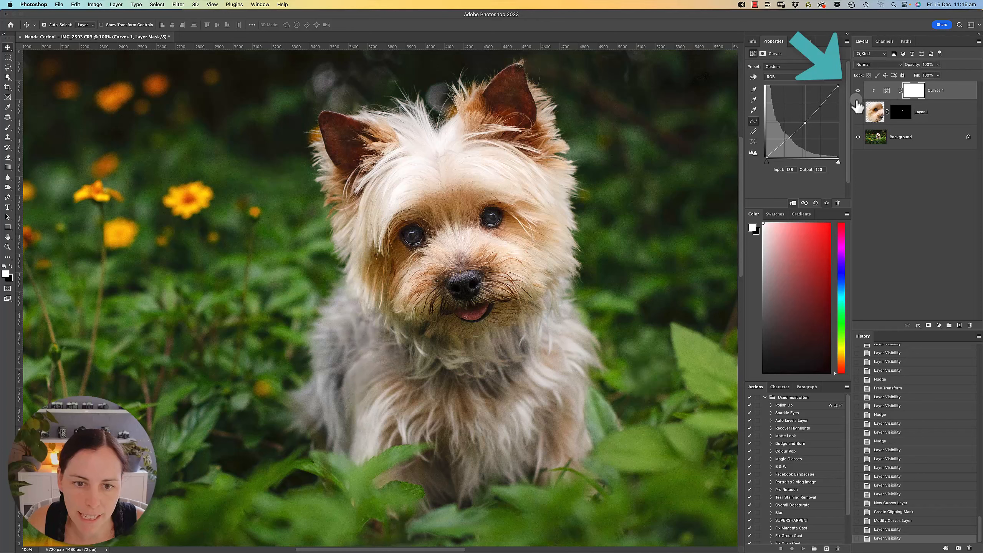
left_click(857, 91)
left_click(857, 90)
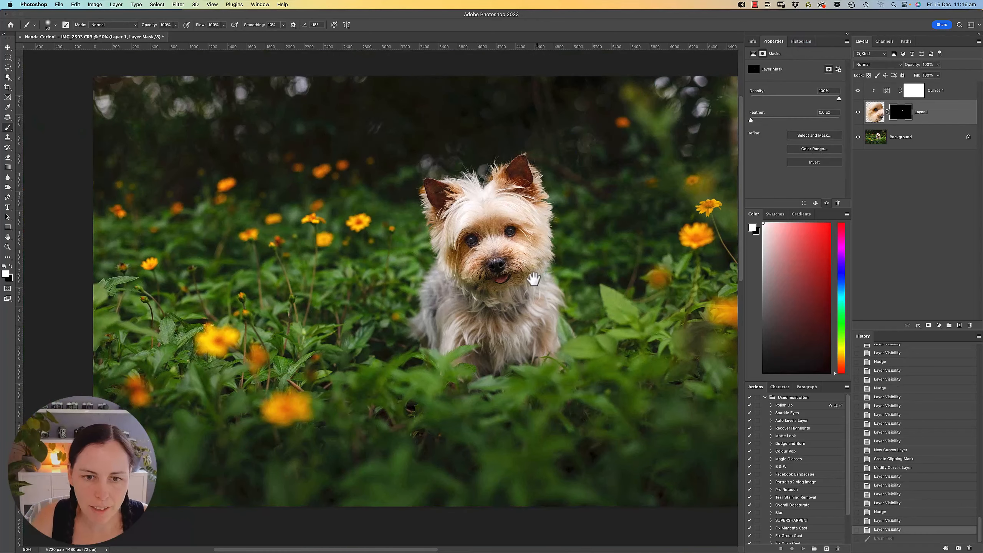
Flatten the curves, eye and background layers into a single background layer.
left_click_drag(500, 277, 450, 278)
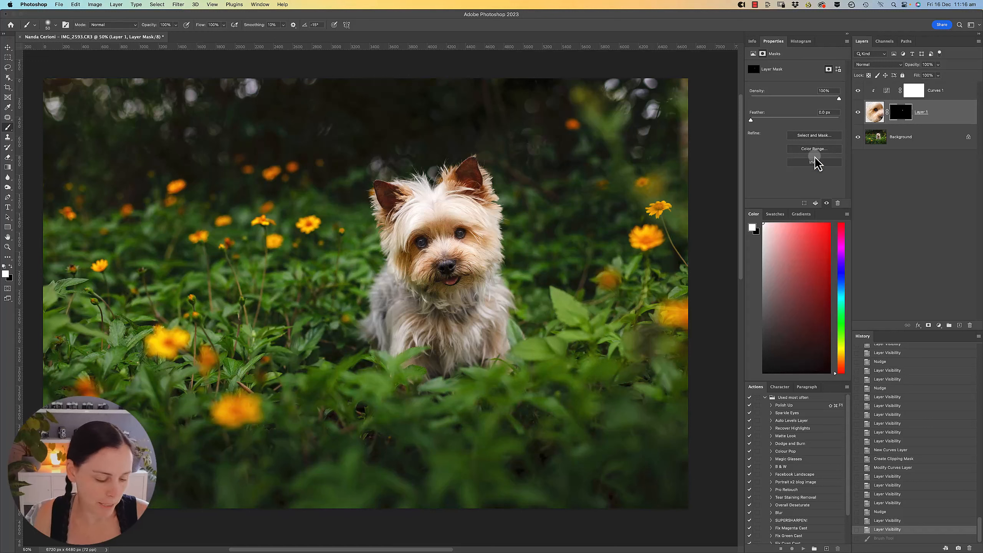
key("super+shift+e")
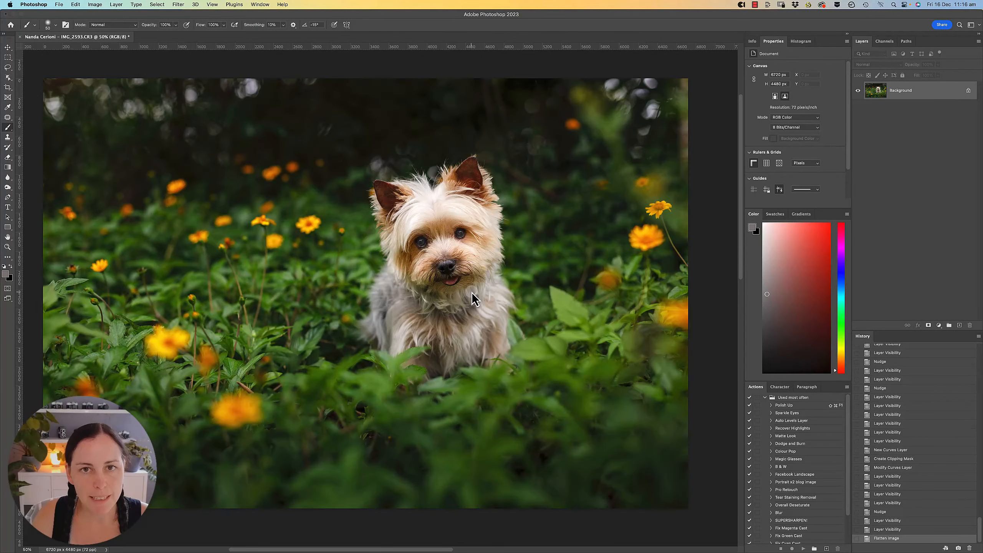
Add a Hue/Saturation adjustment layer above the background and invert its layer mask to black.
left_click(423, 272, "super")
left_click(423, 272, "super")
left_click(424, 271, "super")
left_click_drag(321, 331, 503, 198)
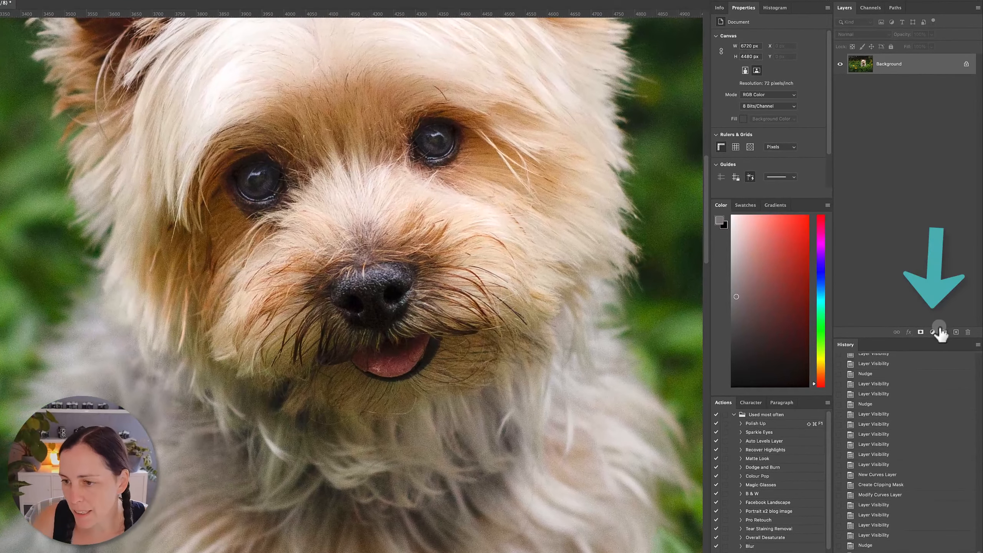
left_click(932, 332)
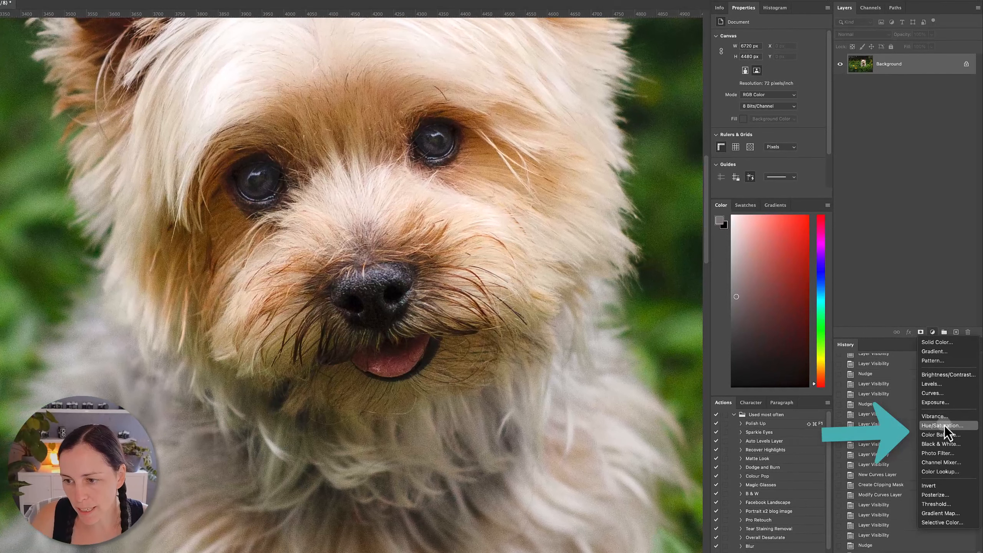
left_click(946, 425)
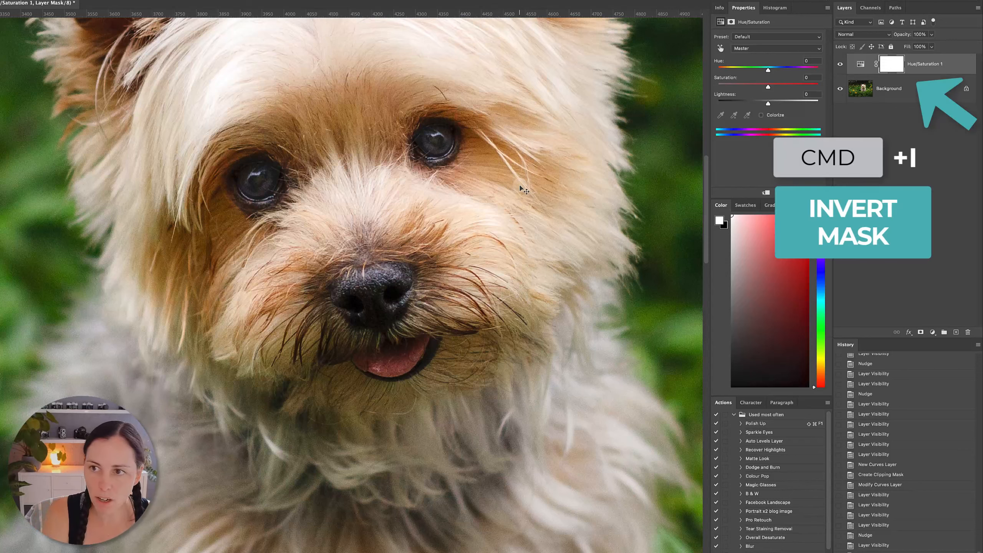
key("super+i")
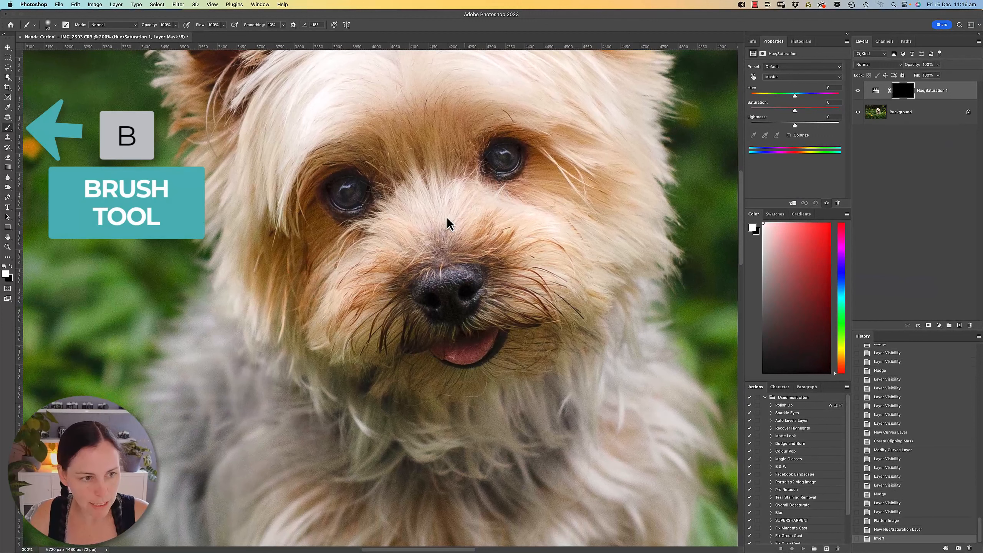
Paint white on the Hue/Saturation mask over the stained fur around the eyes and muzzle with a size 100 brush.
key("bracketright")
key("bracketright")
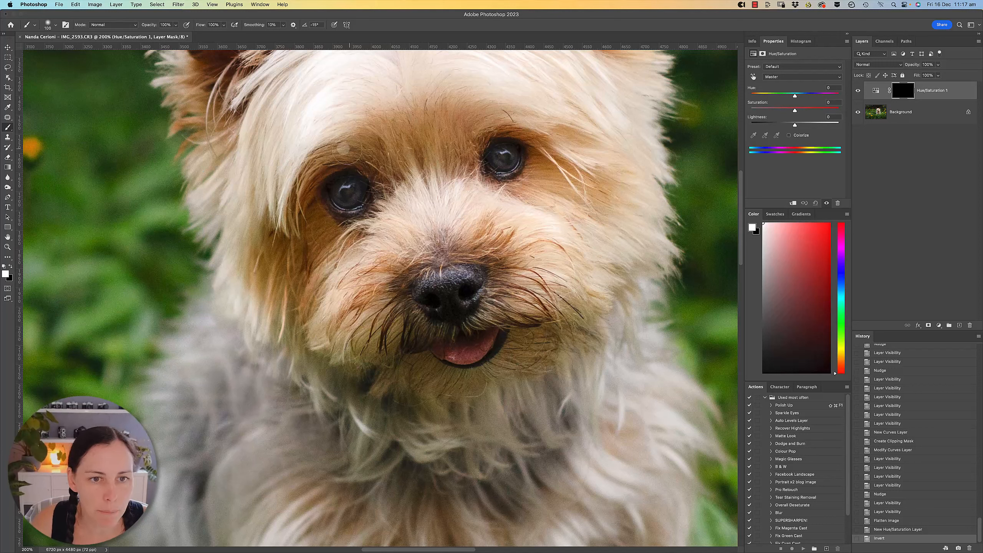
left_click(407, 275)
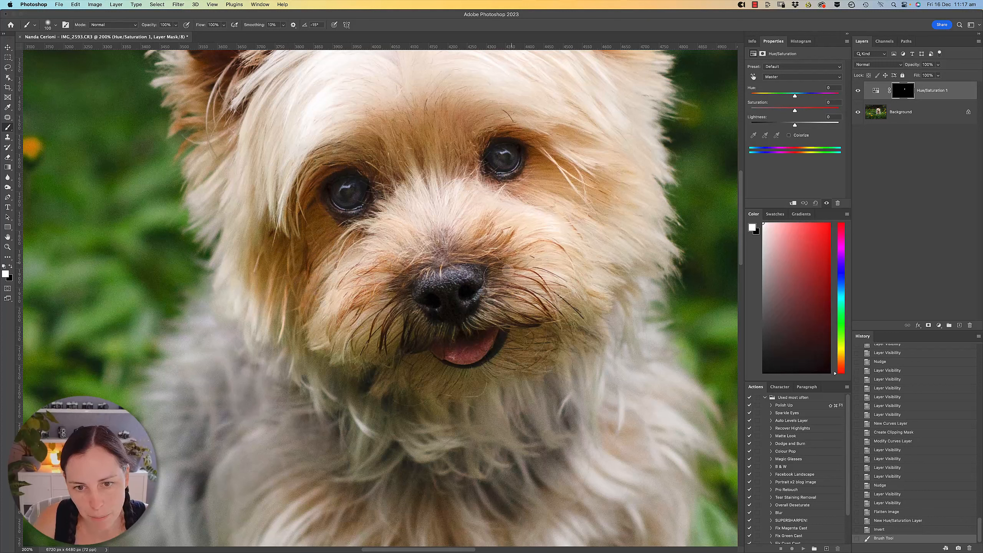
mouse_move(563, 267)
left_mouse_down()
mouse_move(546, 229)
mouse_move(468, 193)
left_mouse_up()
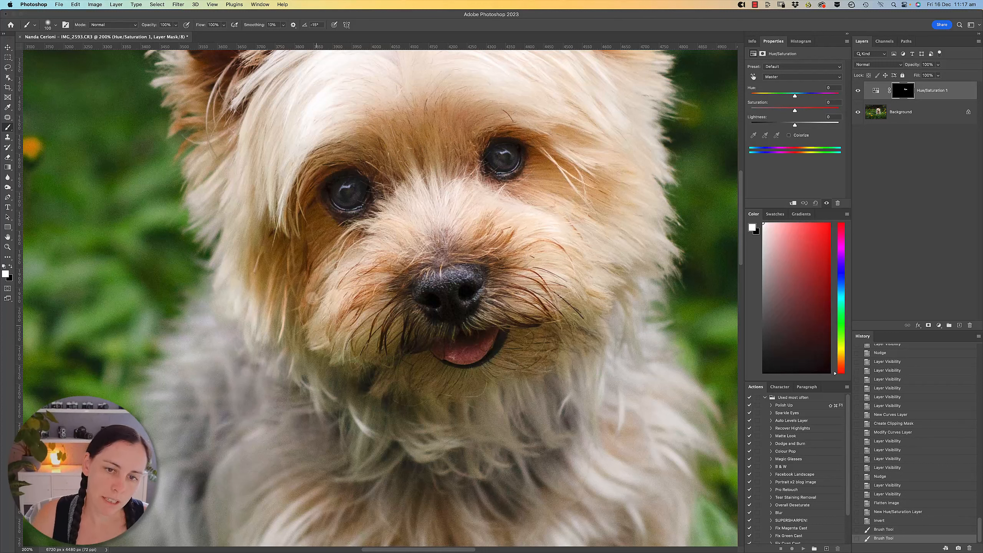
left_click_drag(315, 315, 340, 226)
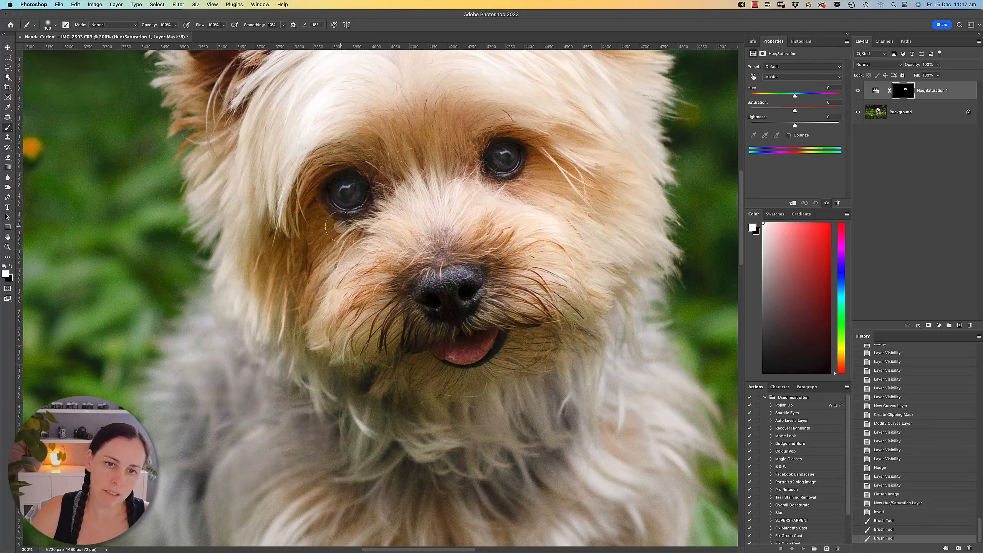
Sample the stained fur beside the eye, set the Yellows to saturation -21 and lightness +20, and compare the adjustment hidden and shown.
left_click(752, 77)
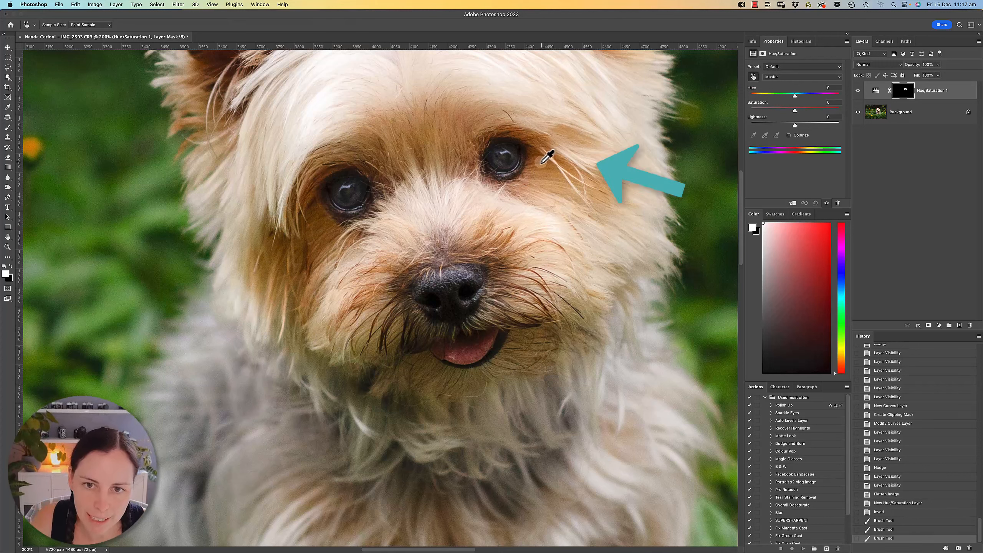
mouse_move(545, 164)
left_mouse_down()
mouse_move(526, 171)
mouse_move(541, 174)
mouse_move(548, 160)
left_mouse_up()
left_click_drag(846, 223, 868, 220)
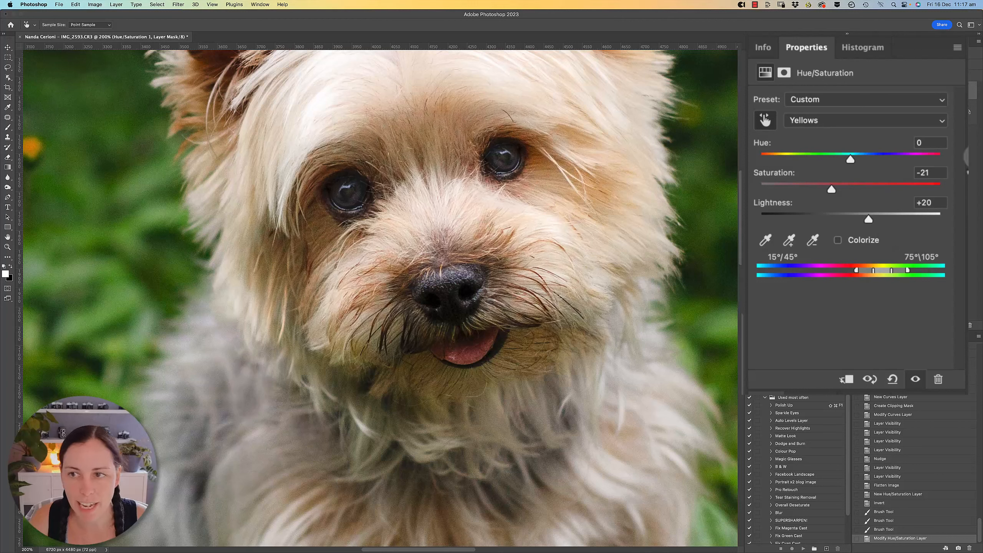
left_click(857, 90)
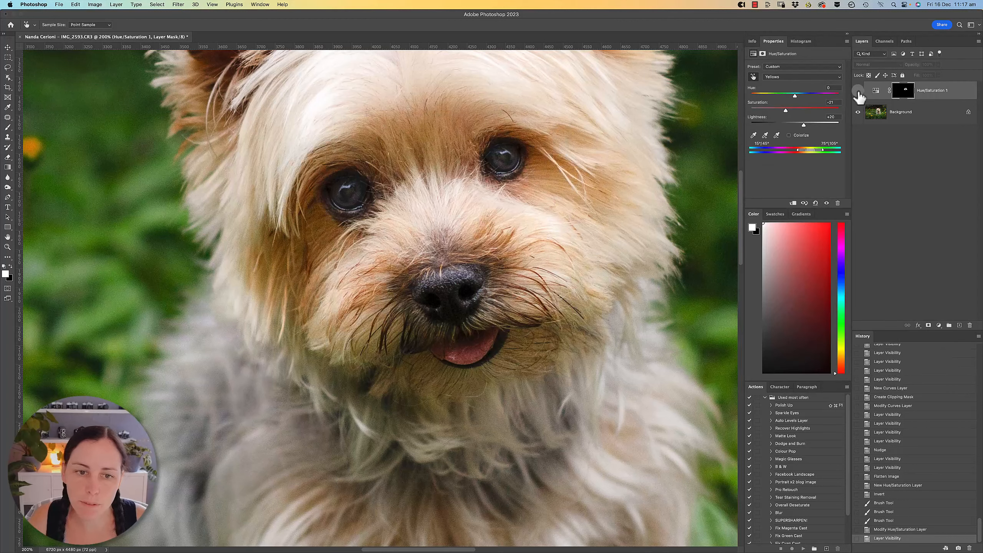
left_click(857, 91)
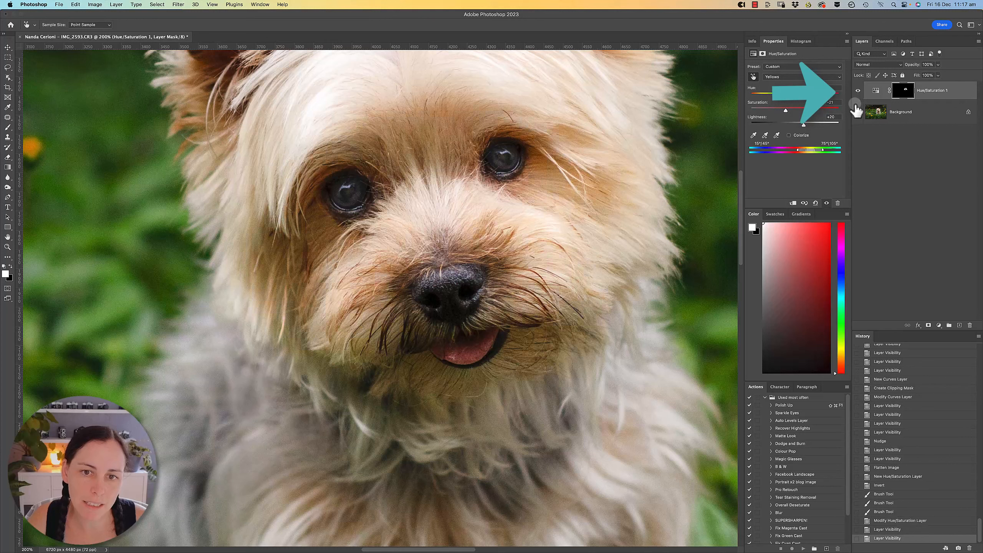
Fill missed fur between the eyes and around the muzzle in the mask using the mask overlay, and compare the adjustment hidden and shown.
left_click(904, 91)
key("b")
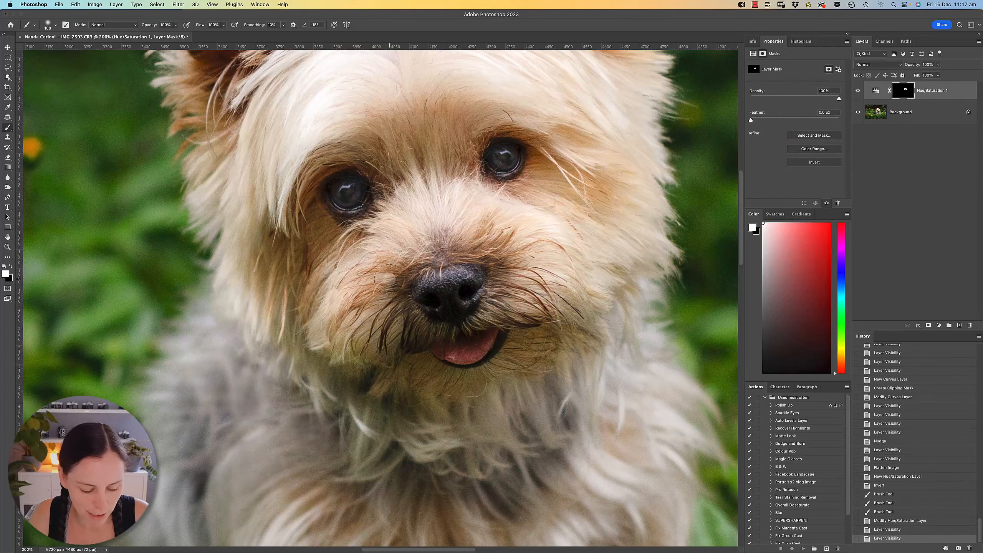
key("backslash")
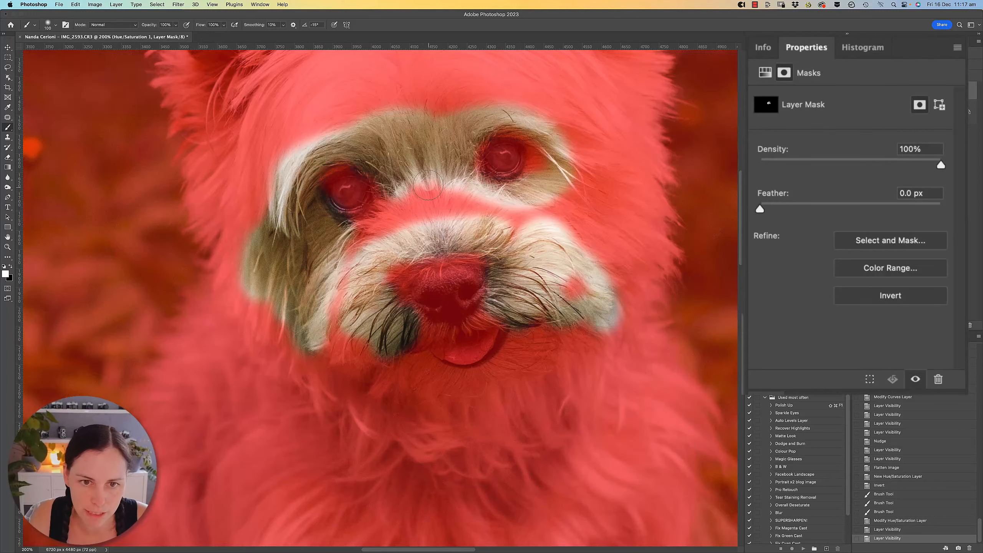
mouse_move(429, 182)
left_mouse_down()
mouse_move(454, 183)
mouse_move(487, 221)
mouse_move(550, 215)
left_mouse_up()
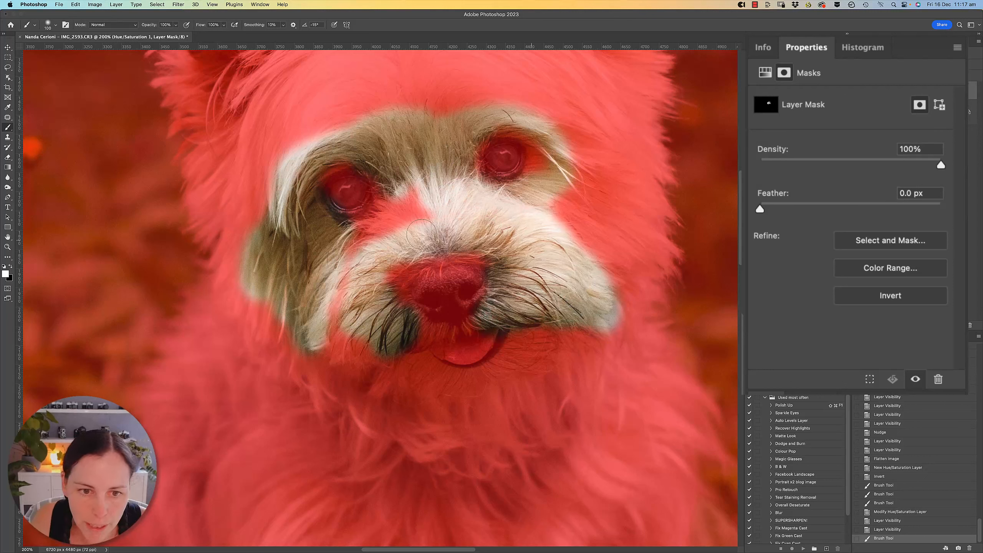
mouse_move(421, 234)
left_mouse_down()
mouse_move(338, 300)
mouse_move(346, 350)
mouse_move(394, 343)
mouse_move(357, 282)
mouse_move(370, 253)
mouse_move(342, 256)
mouse_move(400, 197)
mouse_move(416, 212)
left_mouse_up()
left_click_drag(372, 139, 301, 172)
key("backslash")
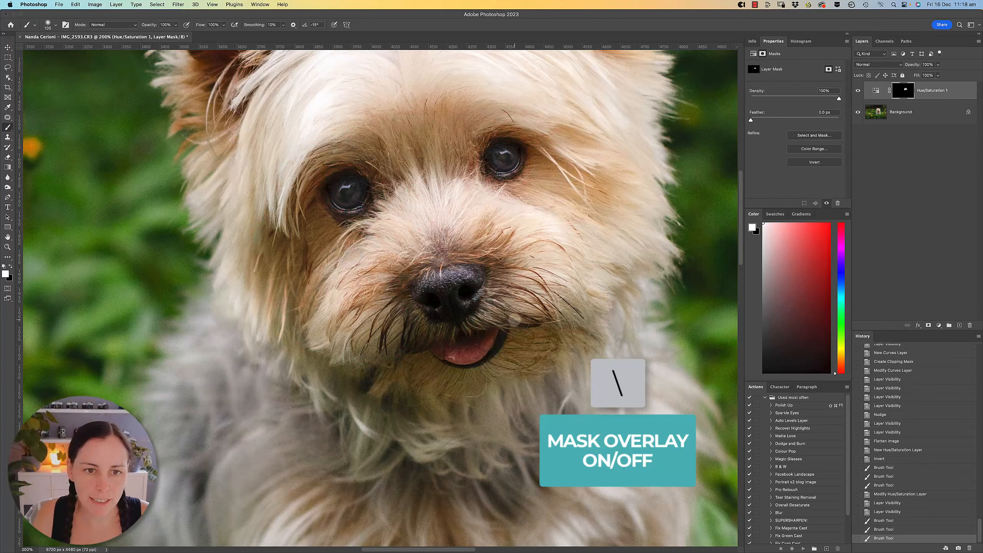
left_click(857, 91)
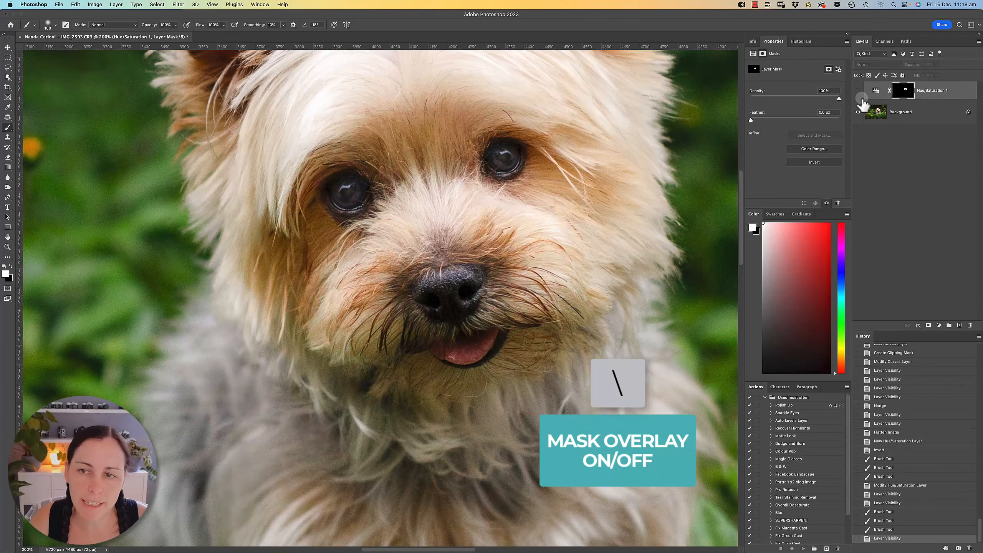
left_click(857, 90)
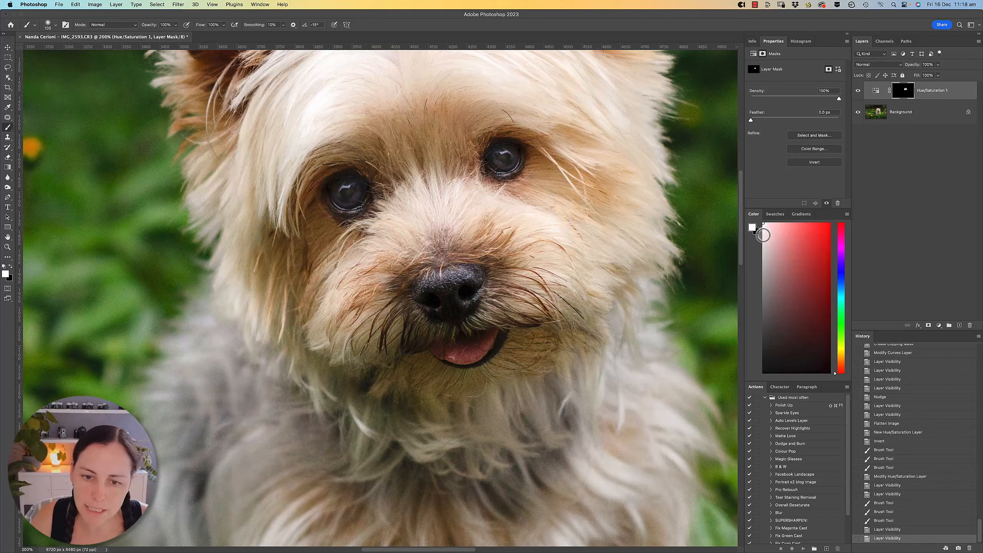
Lighten the fur around the eyes and muzzle on the background layer with the Dodge tool at midtones, 10% exposure.
left_click(904, 111)
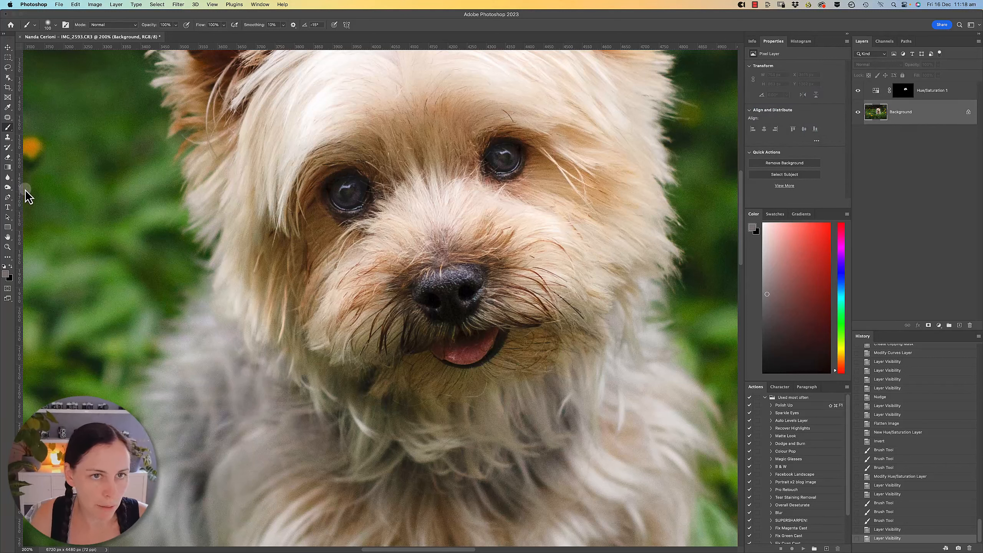
left_click(7, 187)
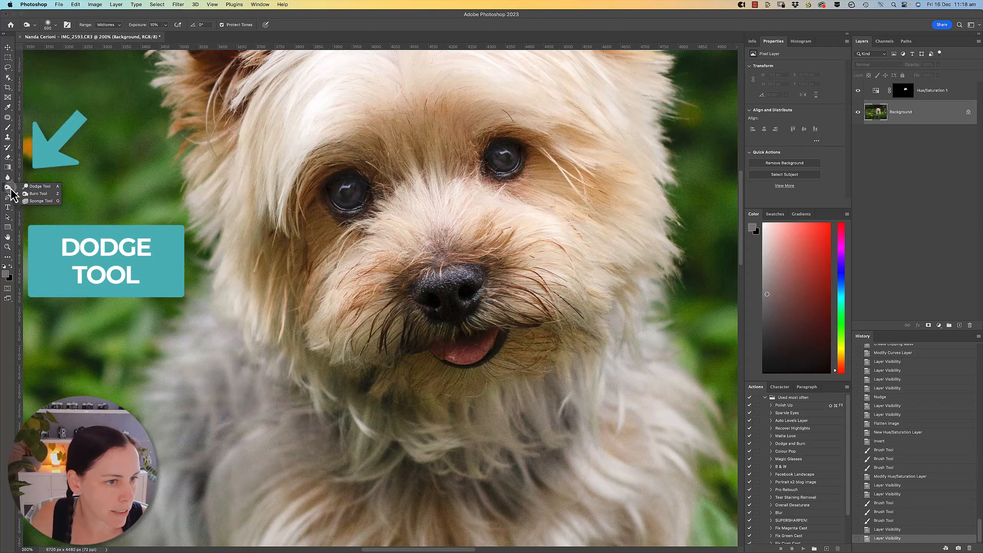
right_click(9, 188)
left_click(44, 188)
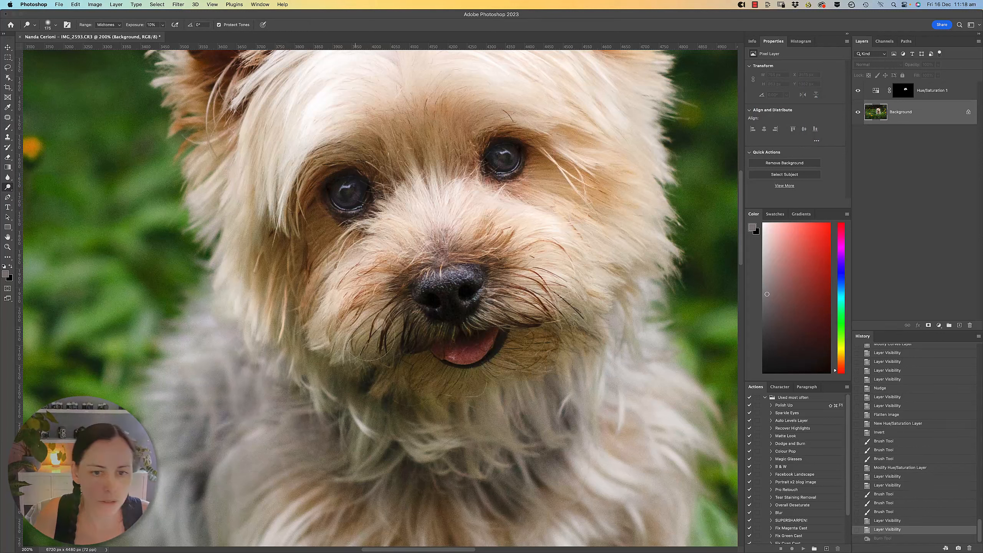
mouse_move(379, 324)
left_mouse_down()
mouse_move(503, 258)
mouse_move(303, 232)
left_mouse_up()
left_click_drag(324, 156, 453, 135)
left_click_drag(553, 163, 592, 201)
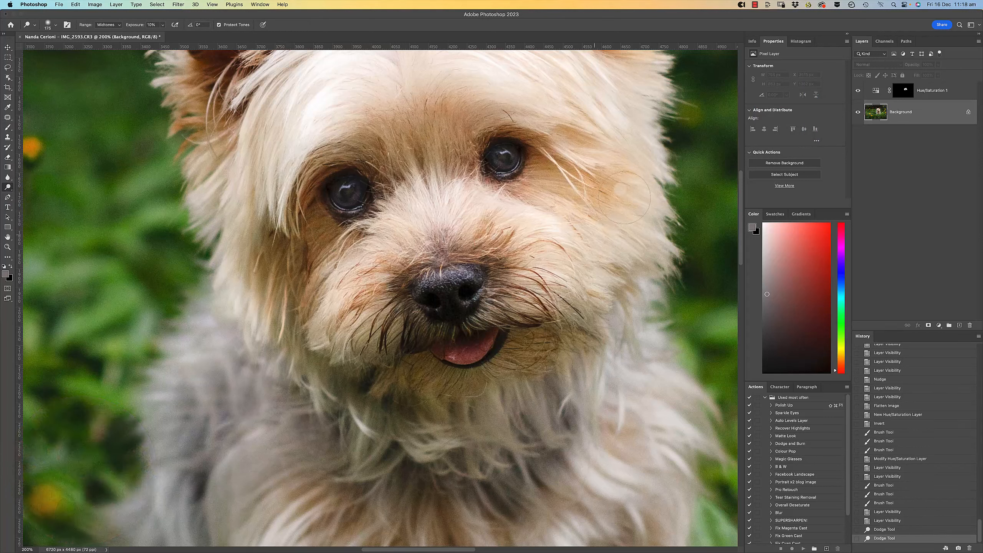
left_click_drag(476, 316, 468, 325)
Dodge more of the dog's face with a size 125 brush, and lighten the chin and upper chest fur.
key("super+minus")
key("super+minus")
left_click_drag(482, 382, 440, 378)
key("super+plus")
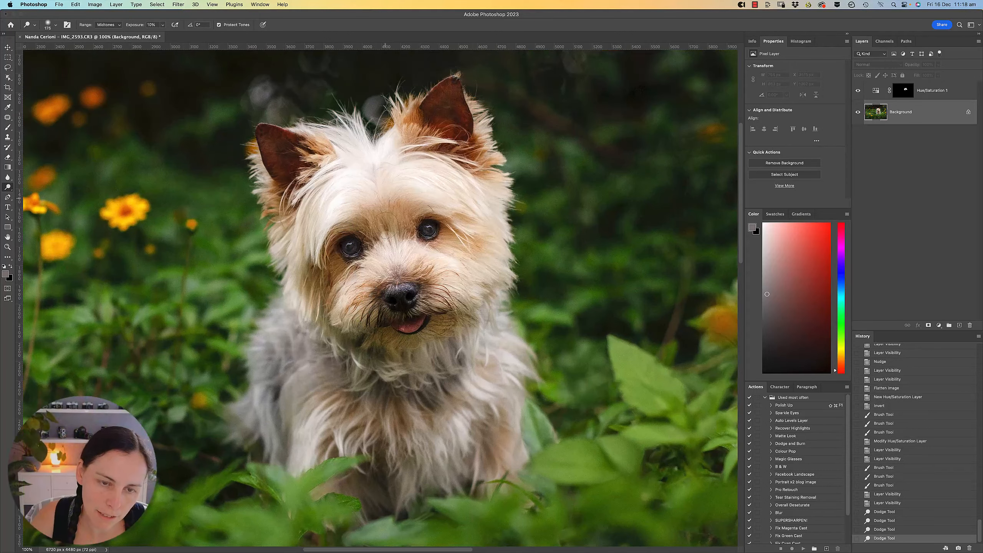
key("bracketleft")
key("bracketleft")
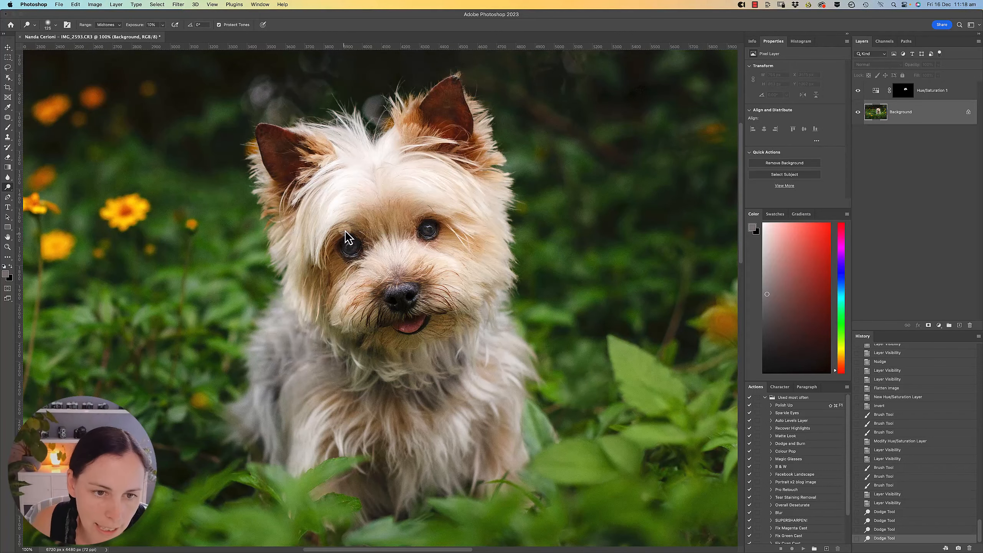
mouse_move(306, 286)
left_mouse_down()
mouse_move(395, 347)
mouse_move(387, 345)
mouse_move(443, 336)
mouse_move(445, 241)
left_mouse_up()
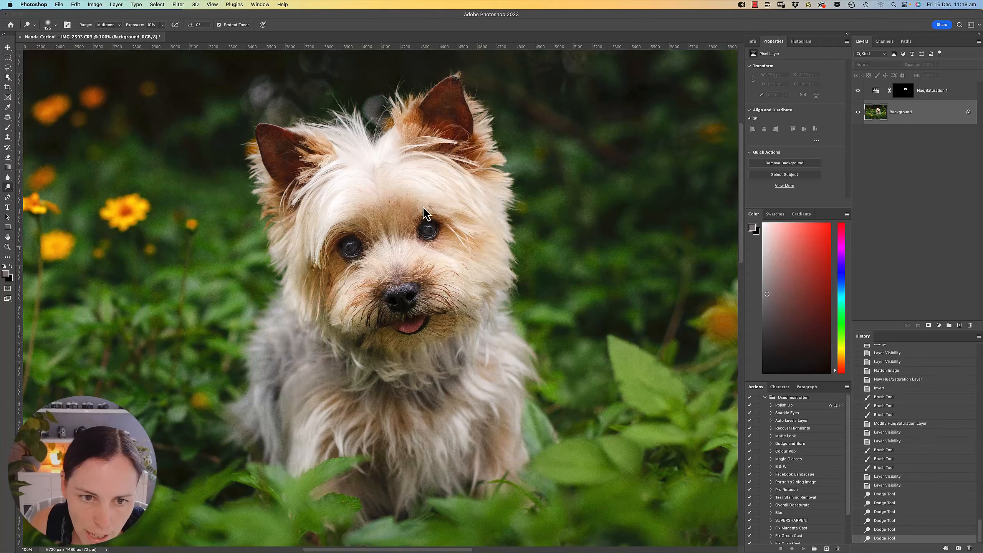
left_click_drag(364, 208, 307, 267)
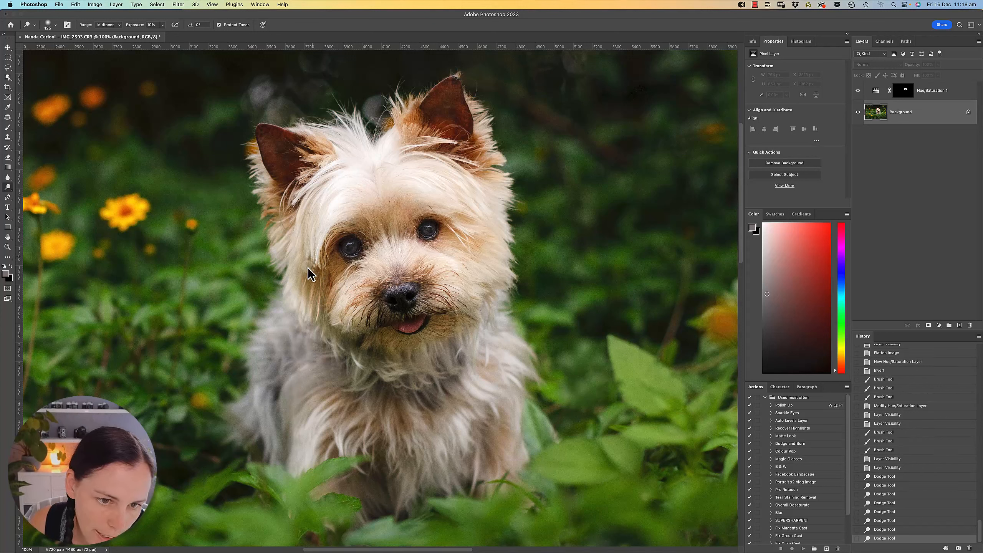
mouse_move(340, 324)
left_mouse_down()
mouse_move(459, 336)
mouse_move(370, 341)
mouse_move(392, 358)
mouse_move(434, 341)
left_mouse_up()
mouse_move(339, 375)
left_mouse_down()
mouse_move(330, 409)
mouse_move(388, 418)
mouse_move(454, 404)
mouse_move(486, 340)
mouse_move(478, 329)
left_mouse_up()
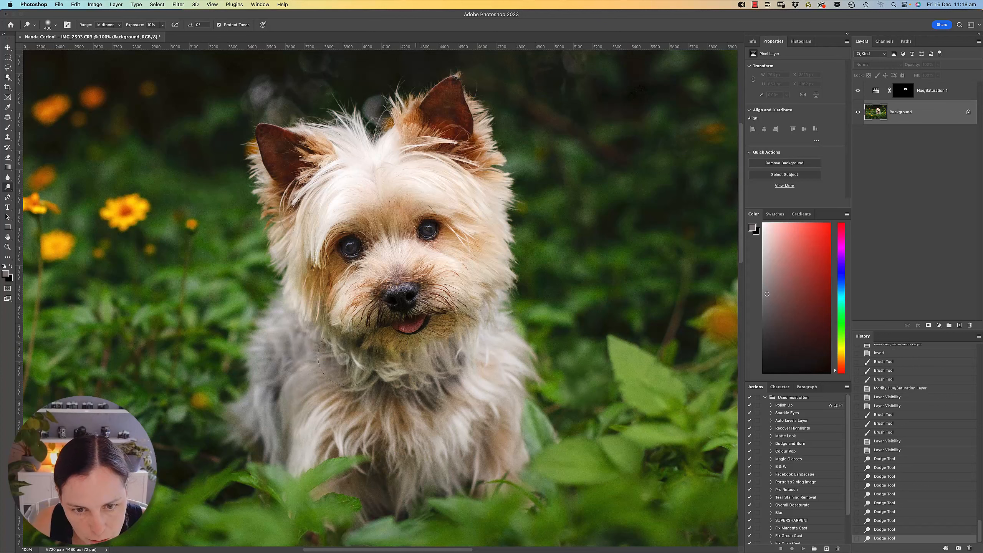
Set the Hue/Saturation layer's Yellows saturation to -38.
left_click(890, 91)
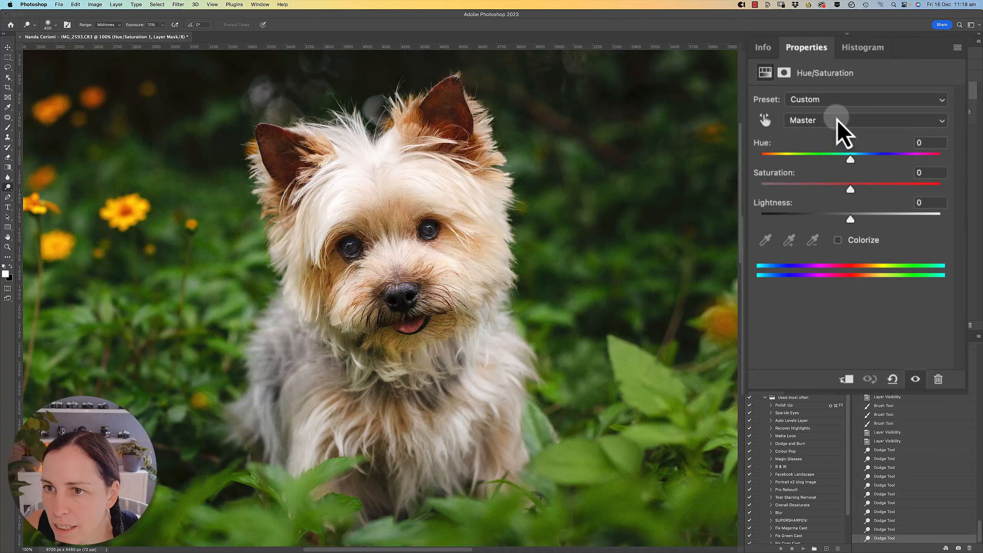
left_click(836, 121)
left_click(824, 152)
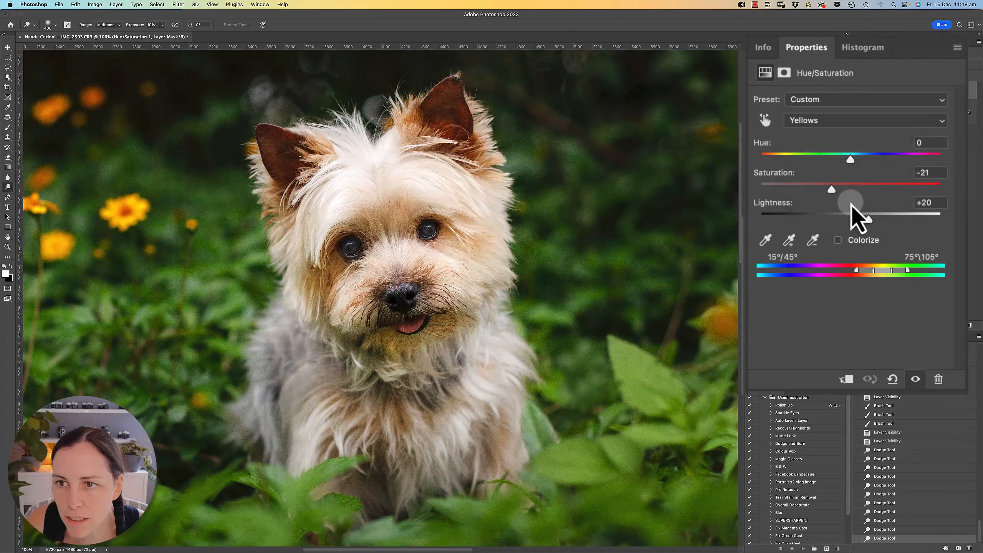
left_click(831, 187)
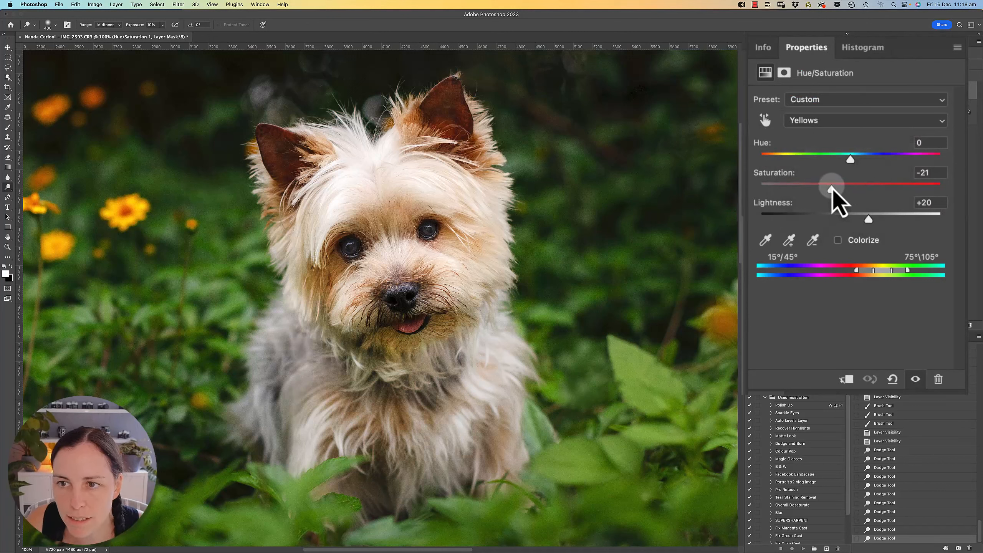
left_click_drag(831, 187, 817, 189)
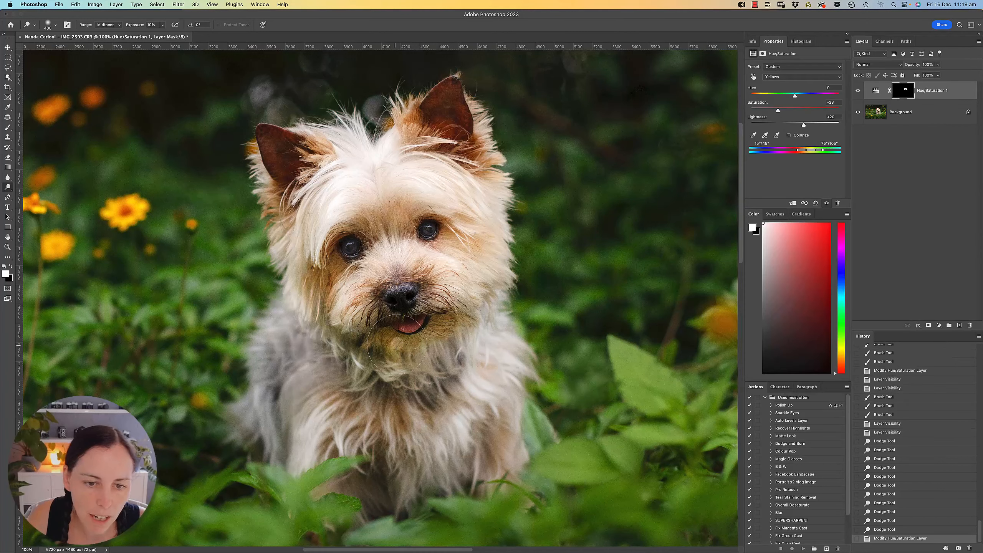
Extend the Hue/Saturation mask over the dog's chin by painting white with the mask overlay shown, and hide the overlay.
left_click(906, 93)
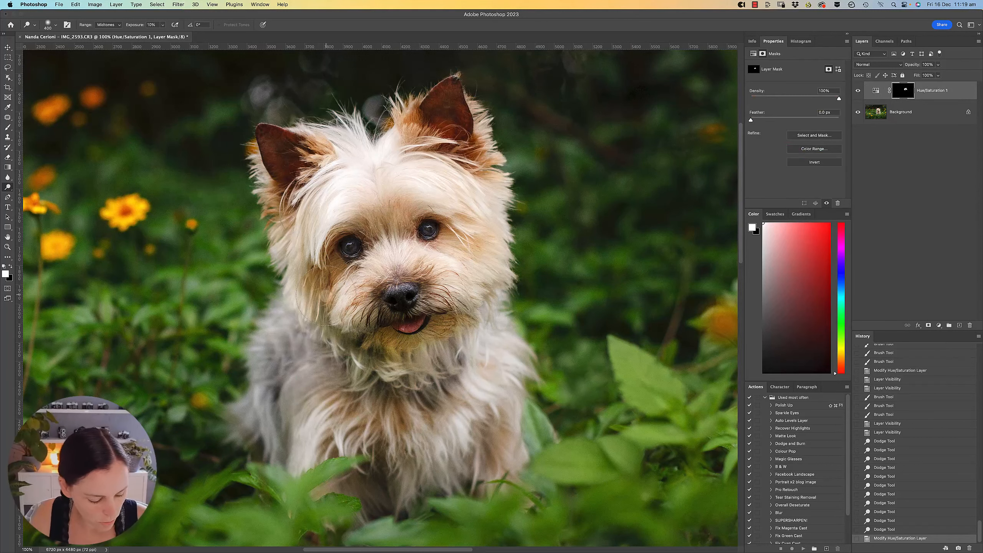
key("backslash")
key("backslash")
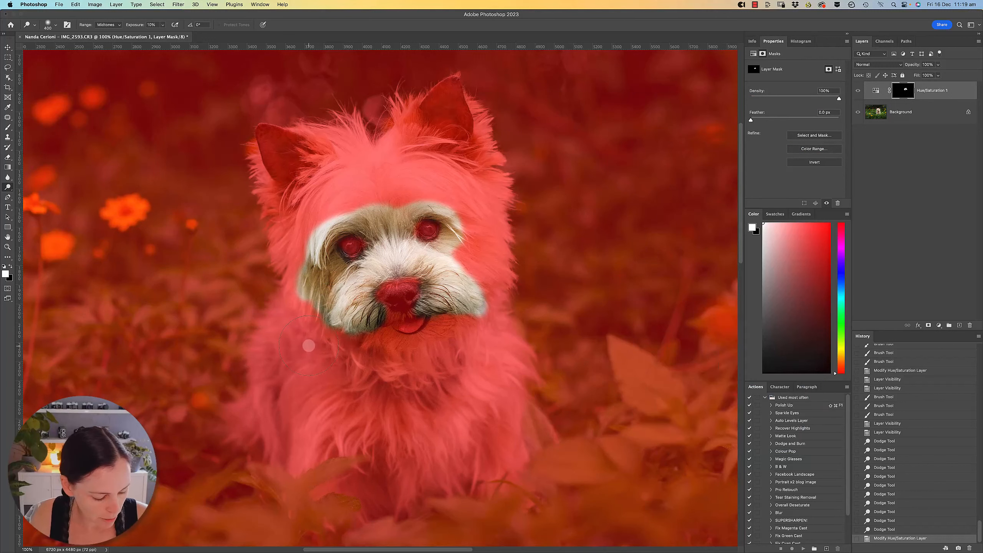
key("b")
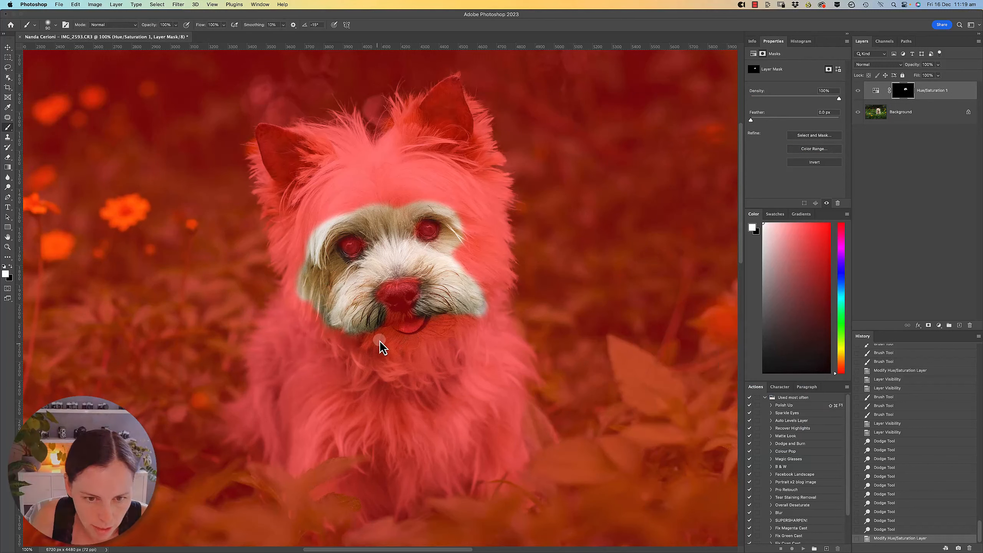
left_click_drag(379, 341, 462, 321)
key("backslash")
Paint the mask over the dog's chest fur with a larger brush and compare the adjustment hidden and shown.
key("bracketright")
key("bracketright")
key("bracketright")
key("bracketright")
key("bracketright")
key("bracketright")
key("bracketright")
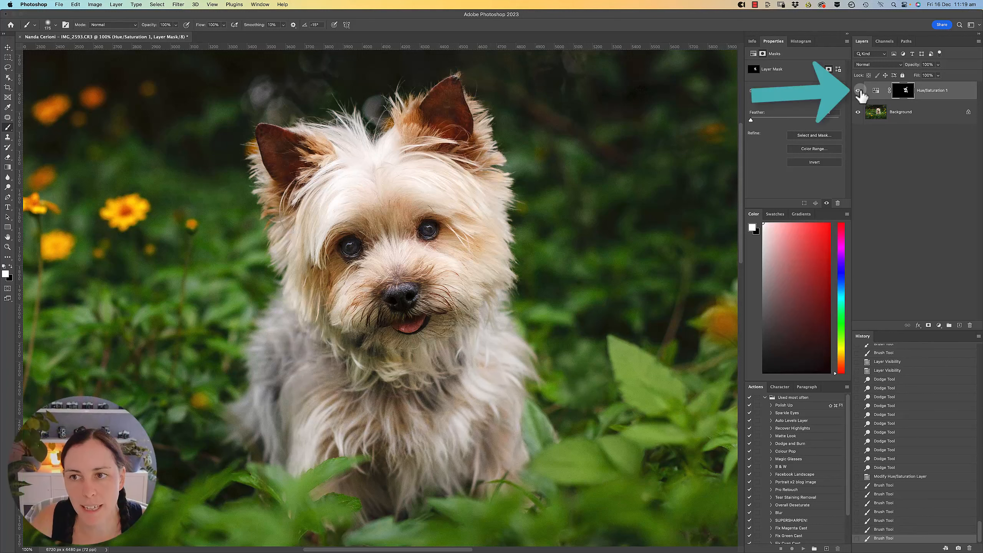
left_click(858, 91)
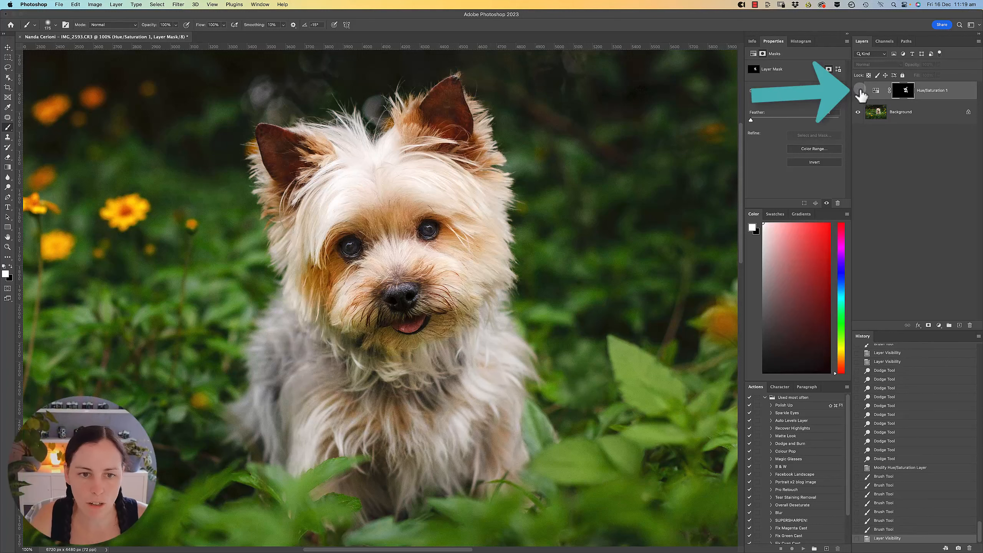
left_click(858, 91)
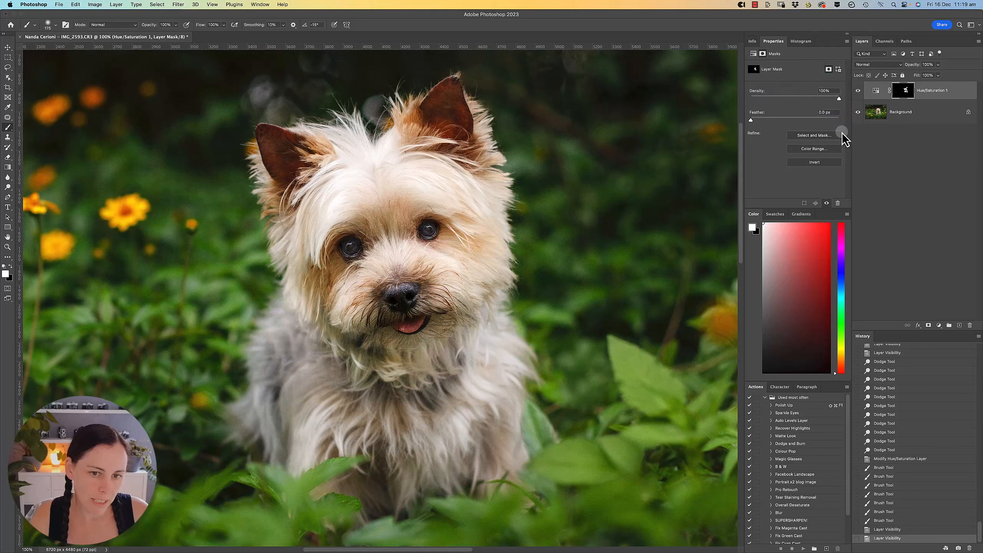